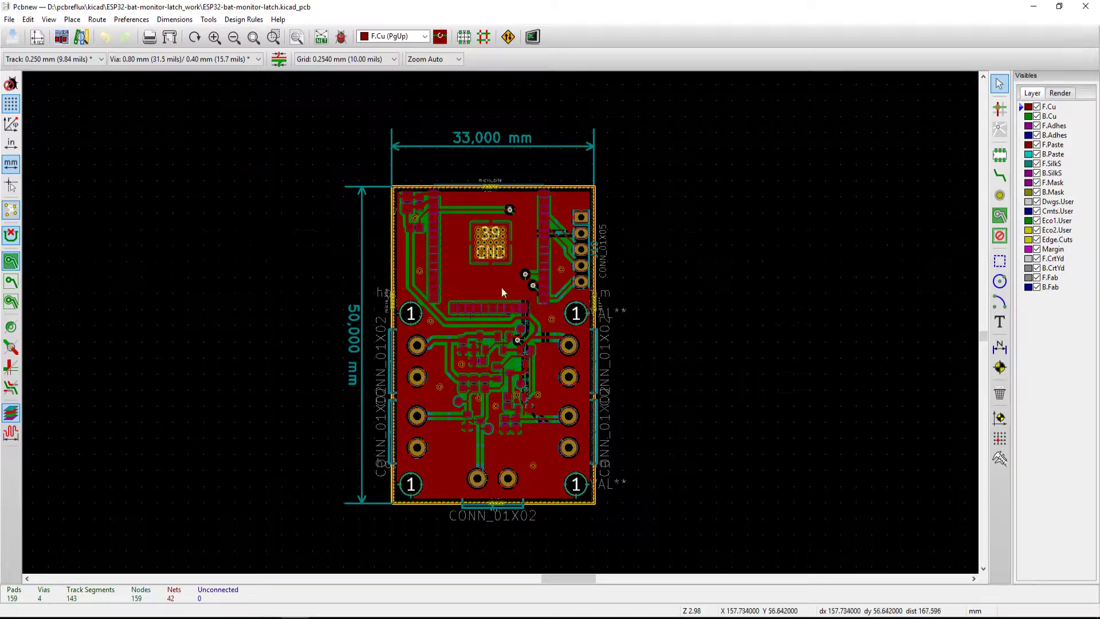
Step: Export the KiCad board as a plain-PCB VRML file in mm, ESP32-bat-monitor-latch.wrl
click(12, 20)
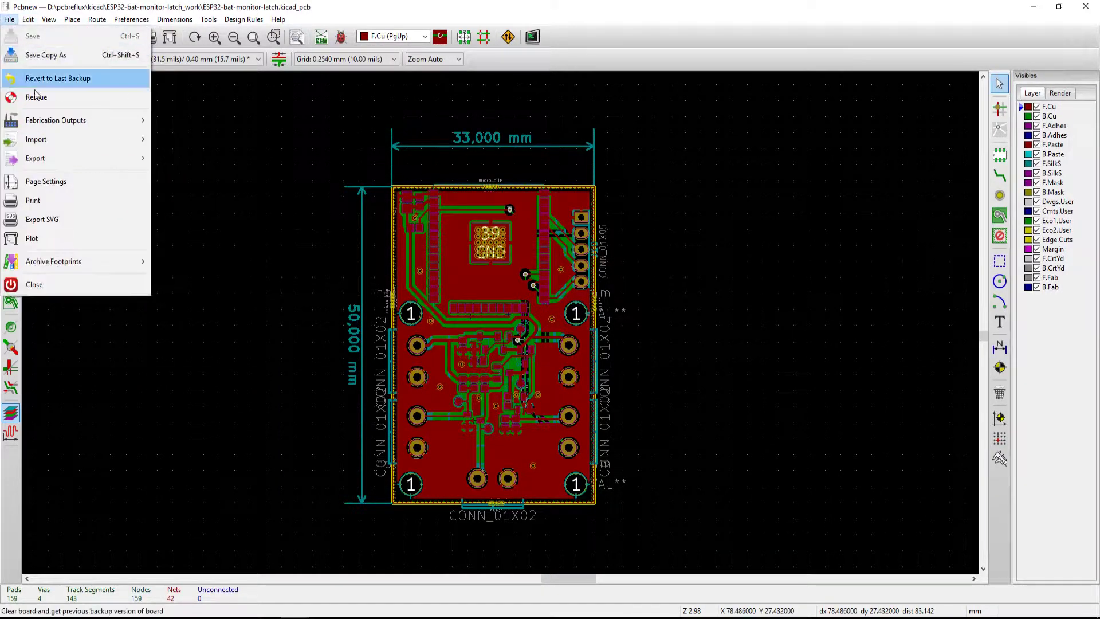
mouse_move(98, 158)
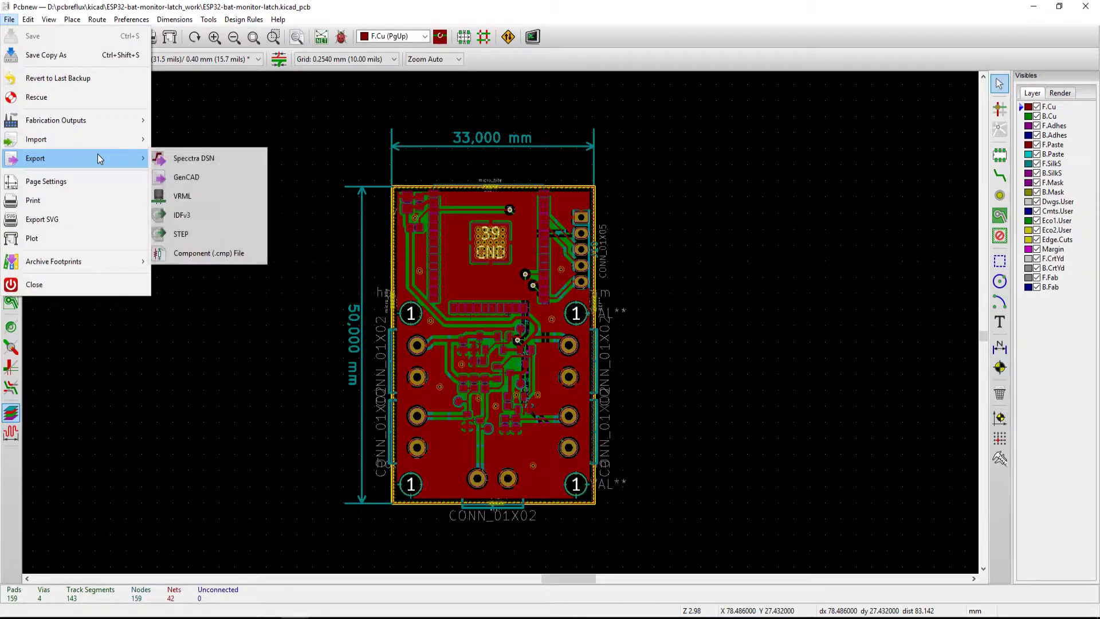
click(209, 197)
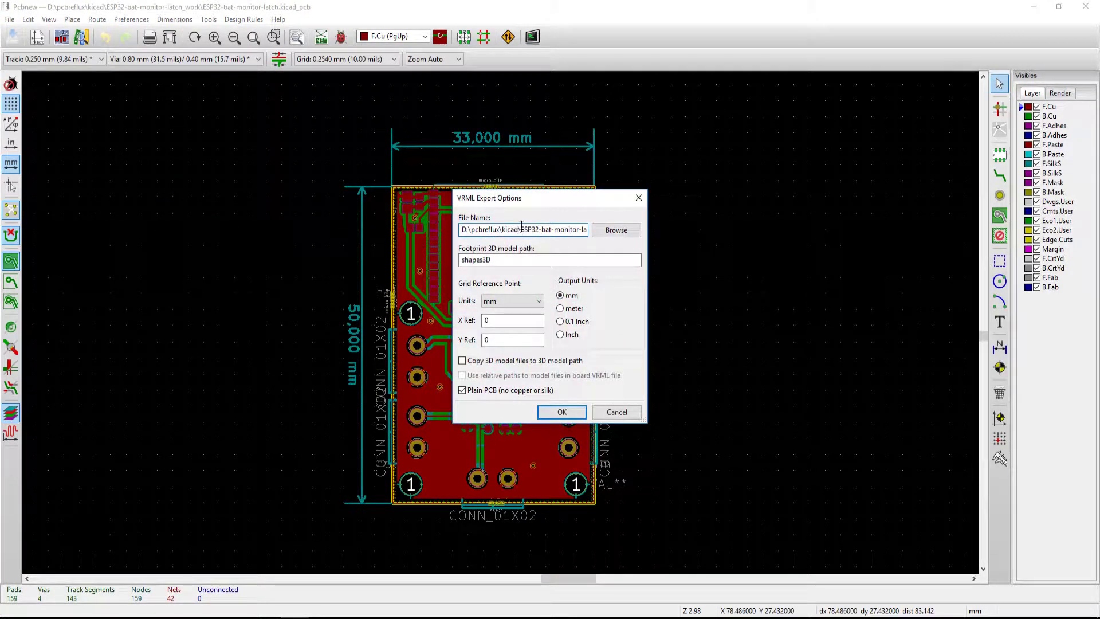
drag(522, 225, 621, 223)
click(577, 229)
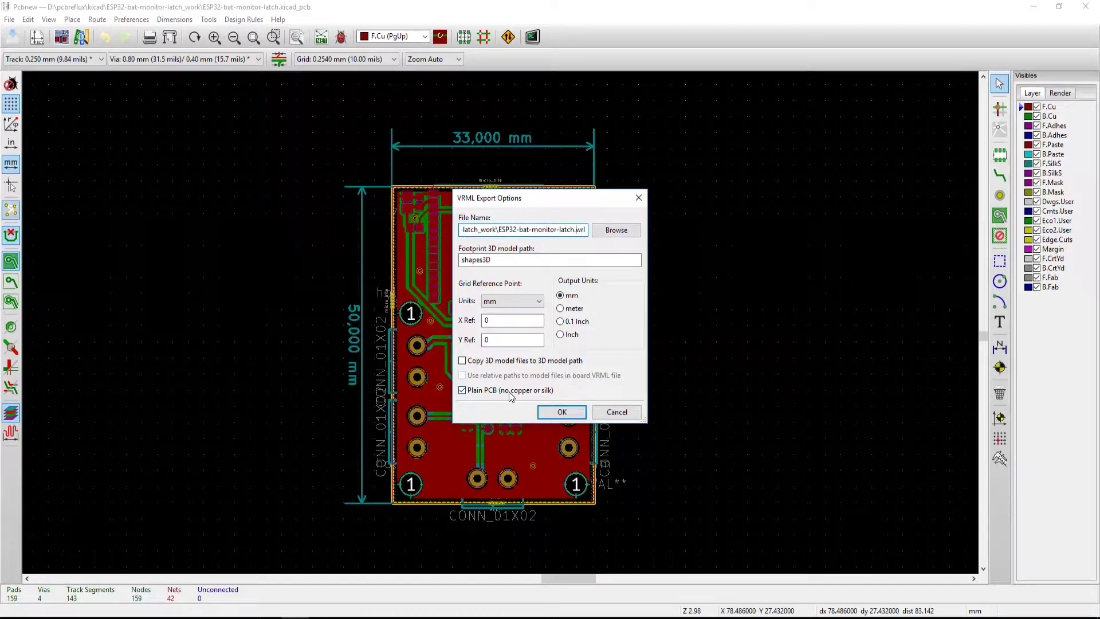
click(562, 410)
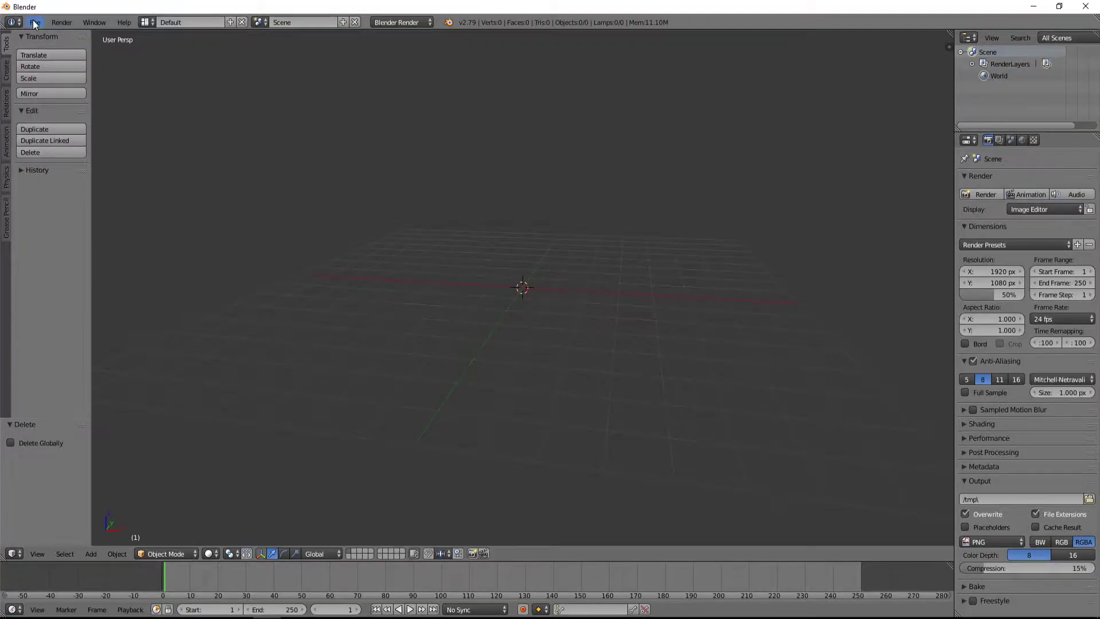
Step: Import the exported .wrl board into Blender through X3D import and zoom to locate it
click(35, 22)
mouse_move(92, 250)
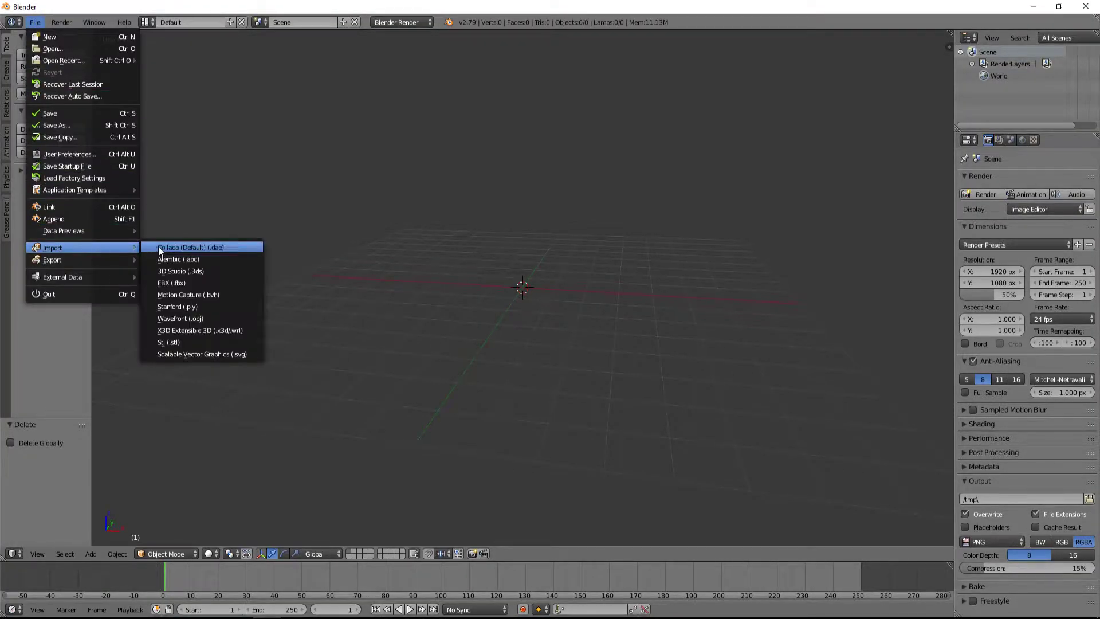
click(235, 330)
double_click(197, 127)
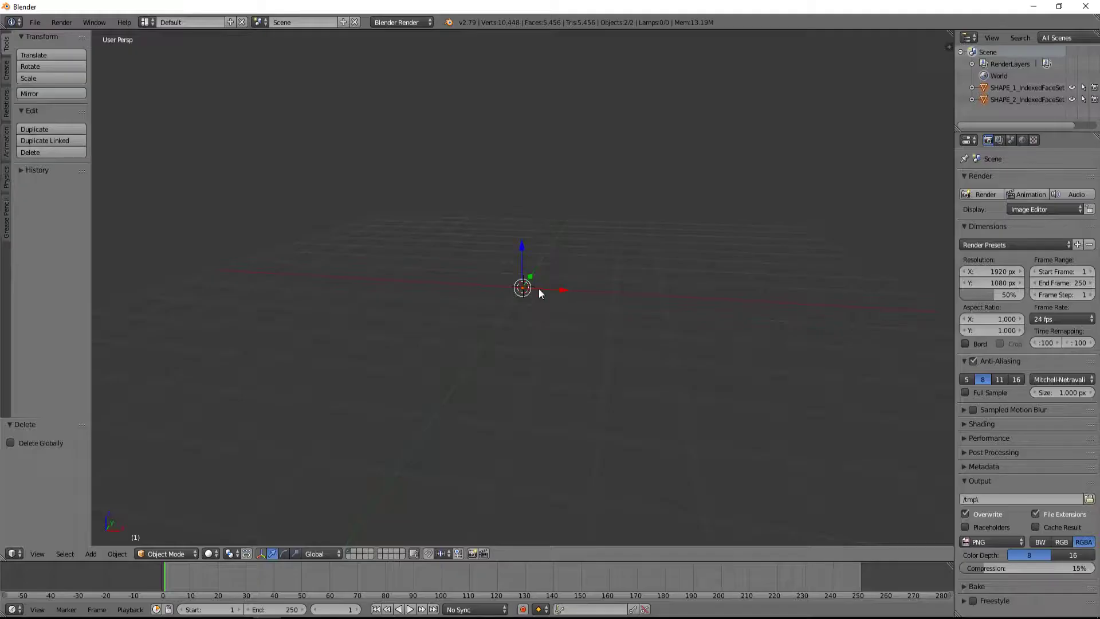
scroll(415, 351, up, 6)
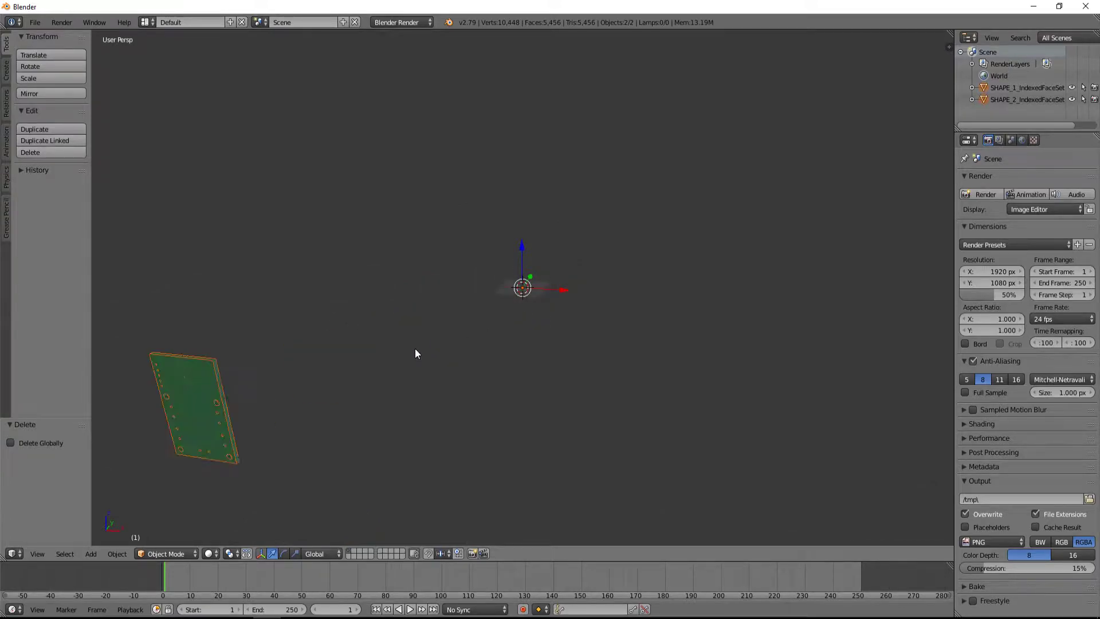
scroll(407, 358, down, 5)
scroll(541, 295, up, 6)
scroll(539, 291, down, 4)
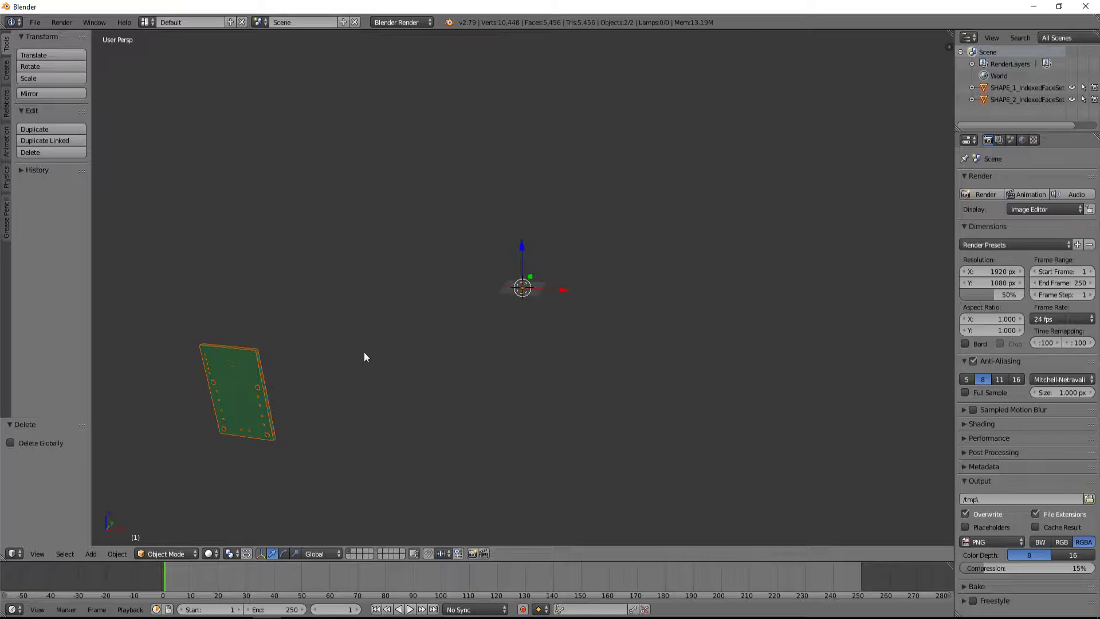
Step: Export the Blender scene to the work folder as ESP32-bat-monitor-latch.obj
click(35, 22)
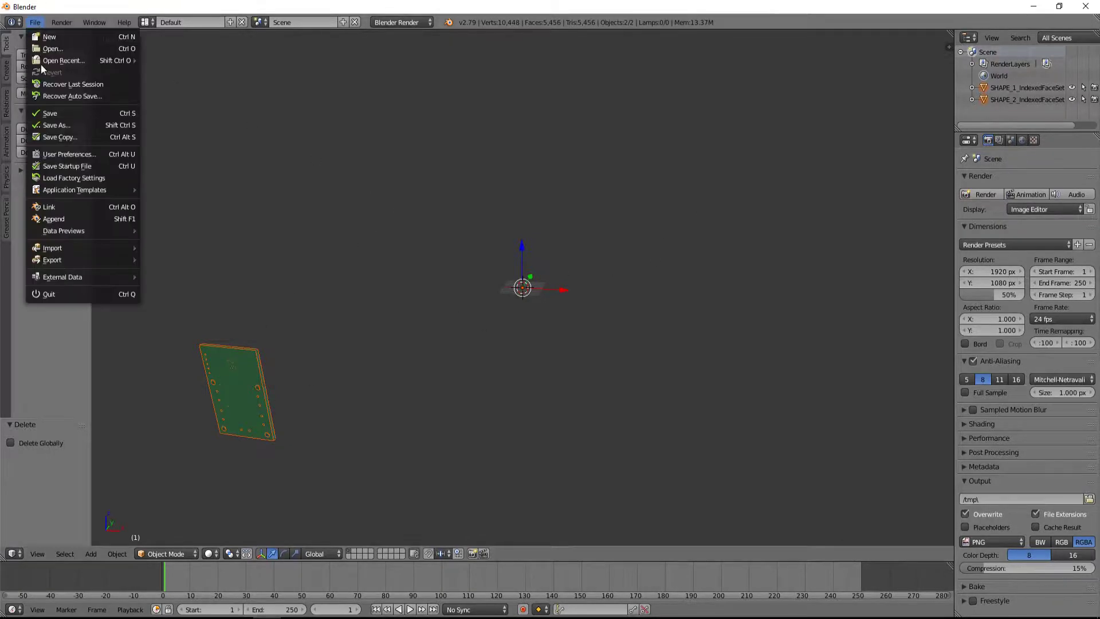
click(34, 22)
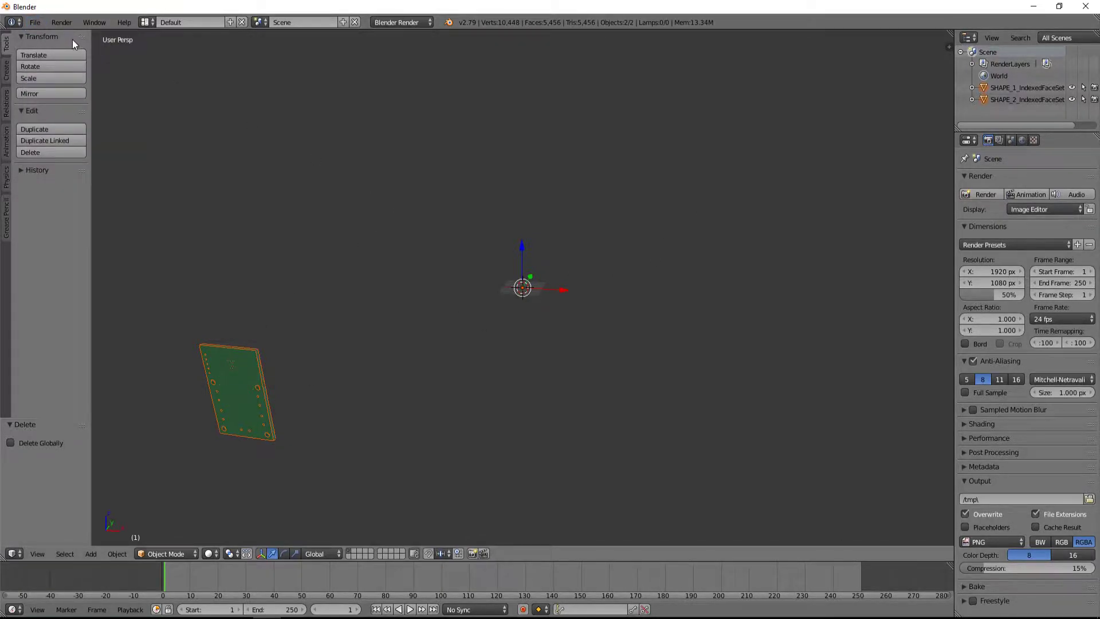
click(36, 23)
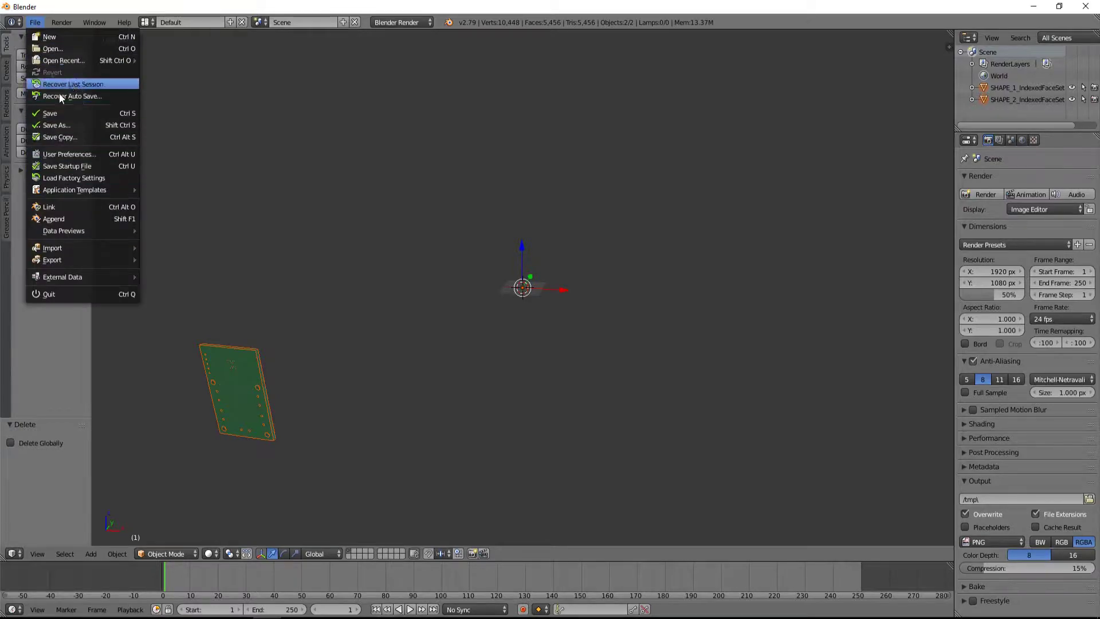
mouse_move(109, 258)
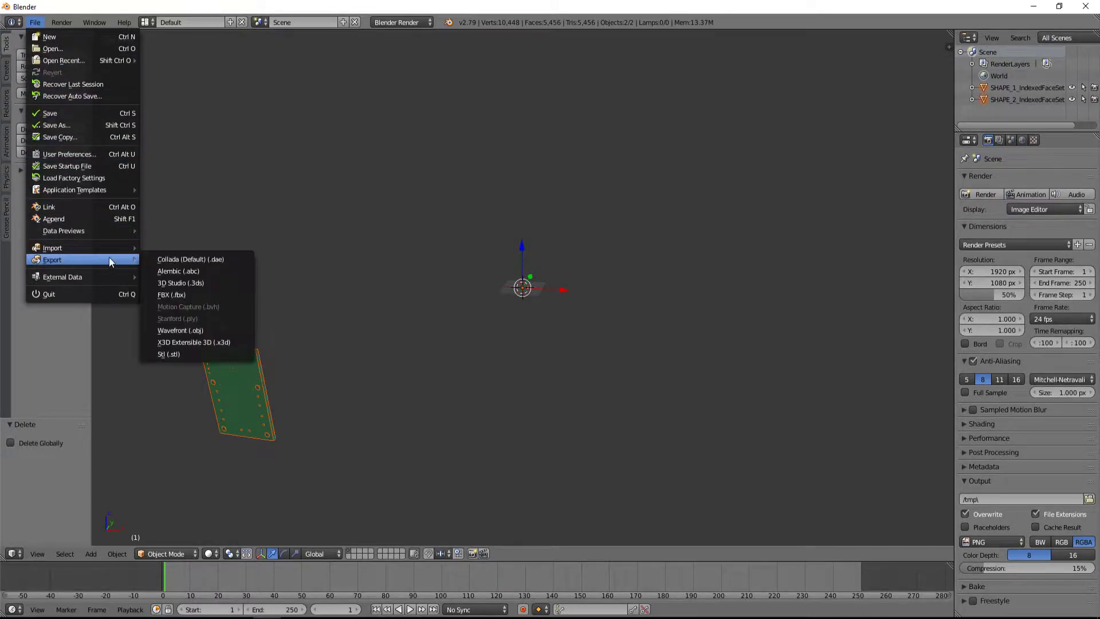
click(234, 331)
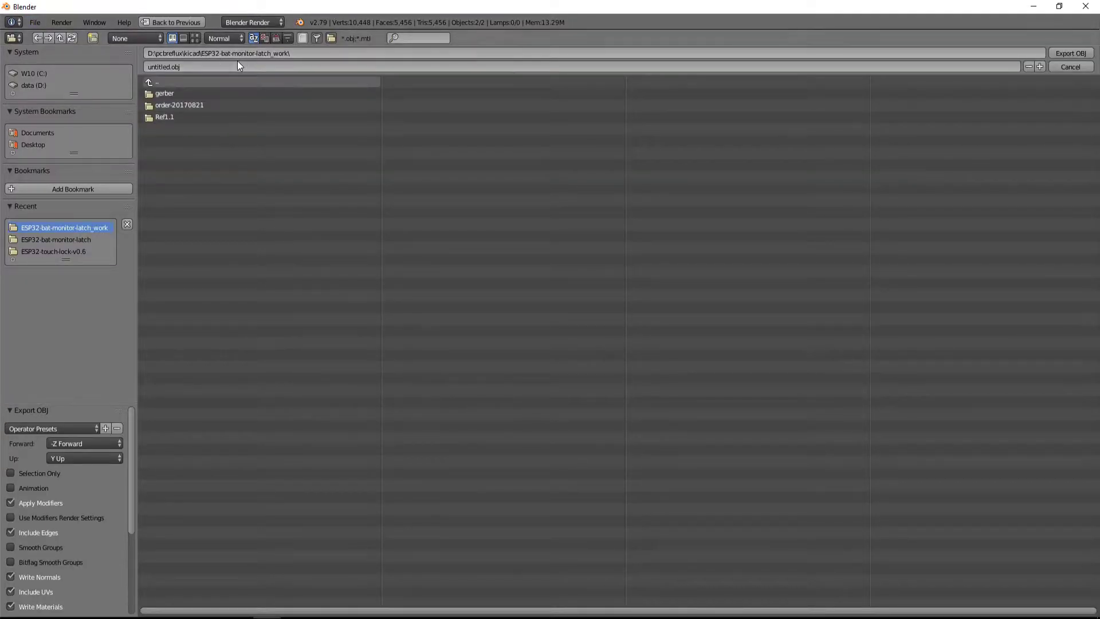
click(196, 52)
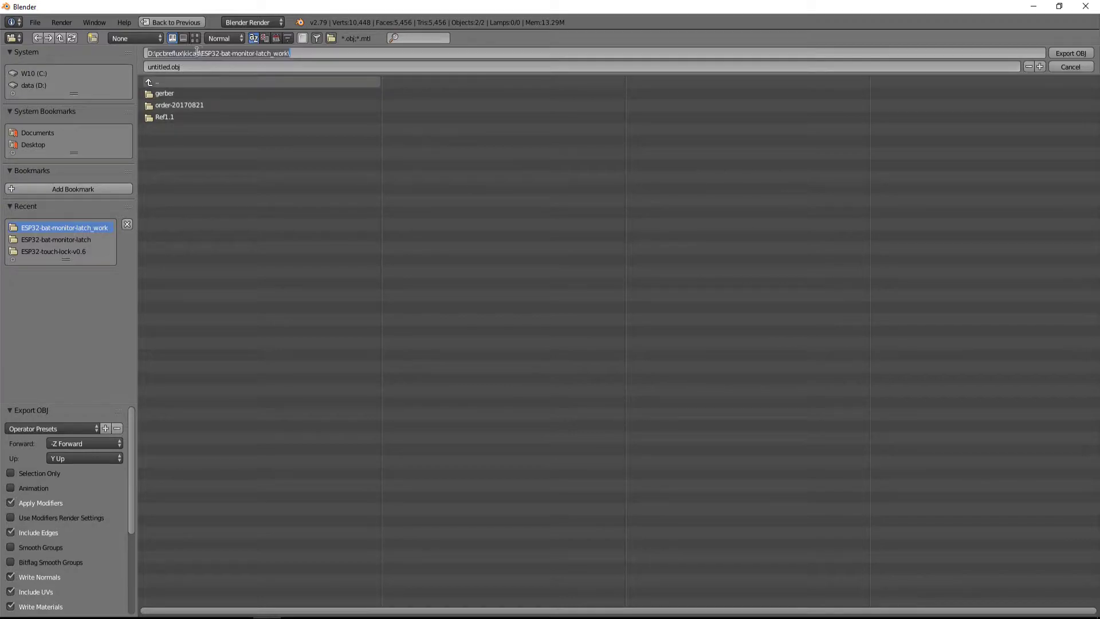
key(ctrl+v)
key(Return)
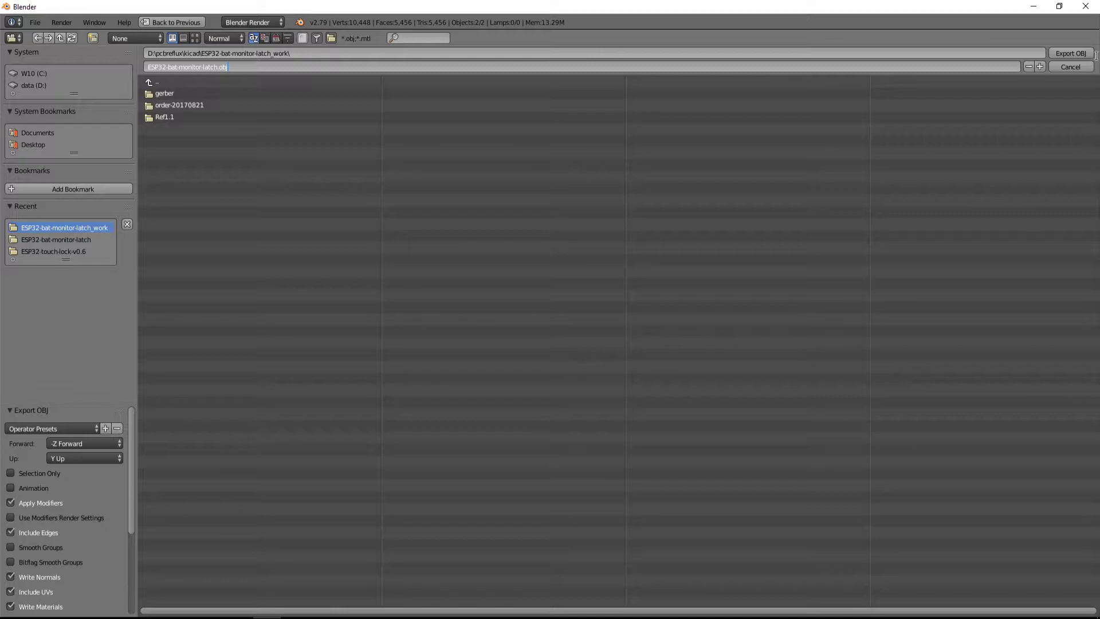
click(1071, 53)
Step: Start a new base feature in the Fusion 360 design
click(239, 573)
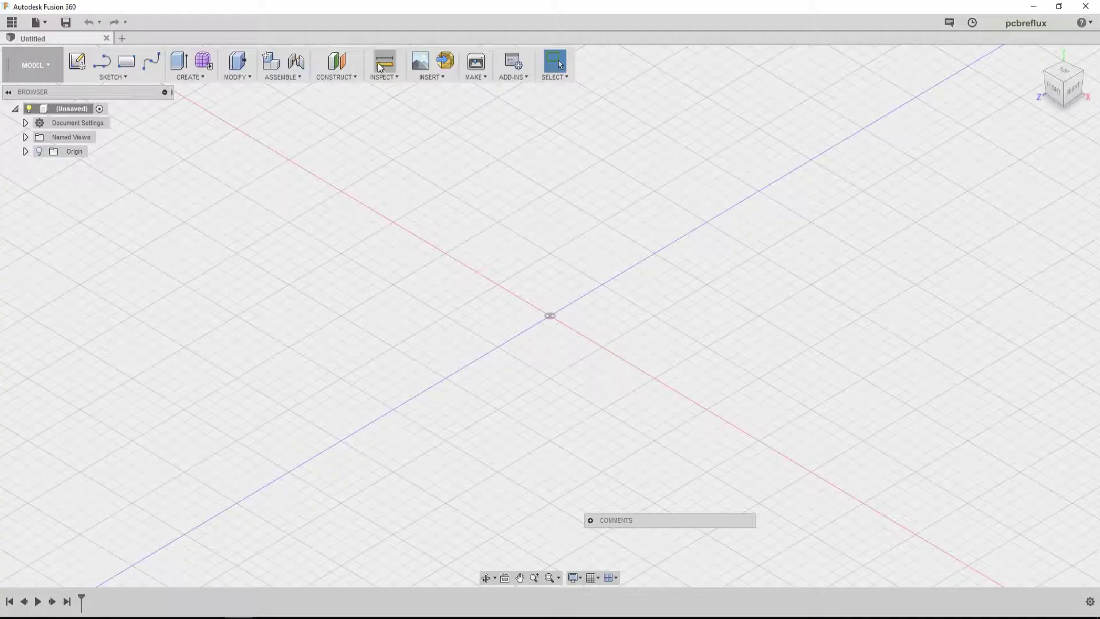
click(189, 77)
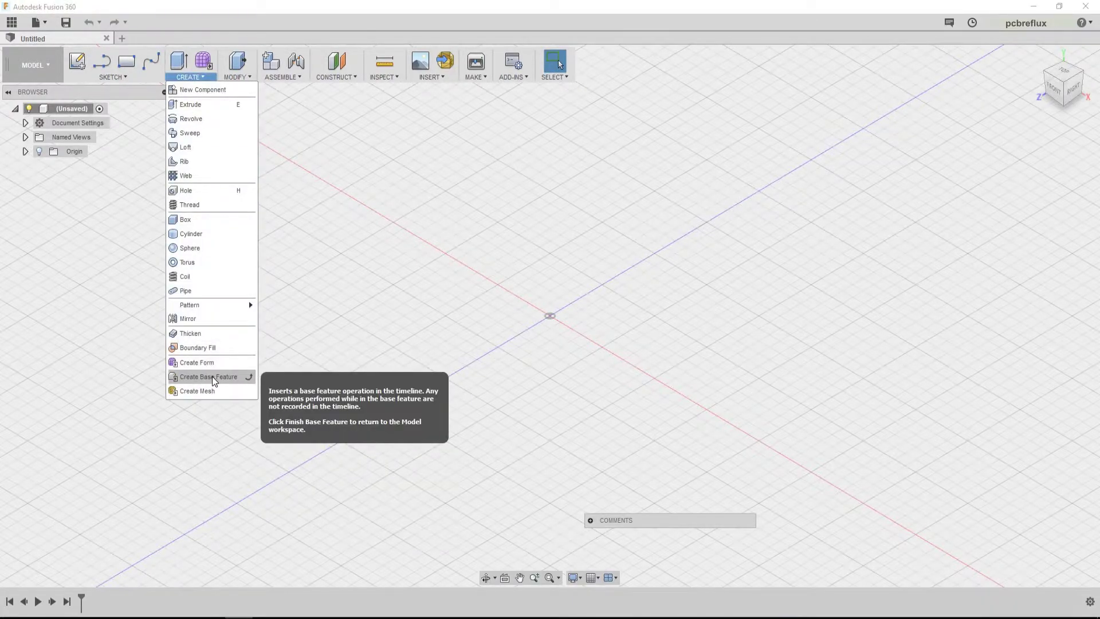
click(213, 377)
Step: Insert the ESP32-bat-monitor-latch.obj mesh, rotated -90° so it lies flat
click(379, 80)
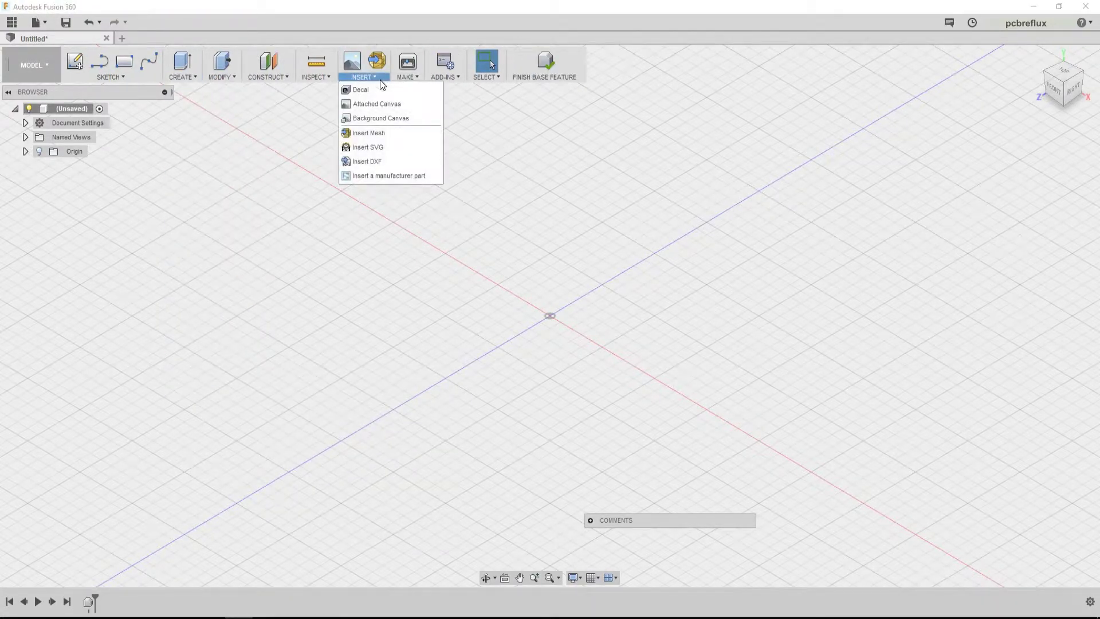
click(388, 131)
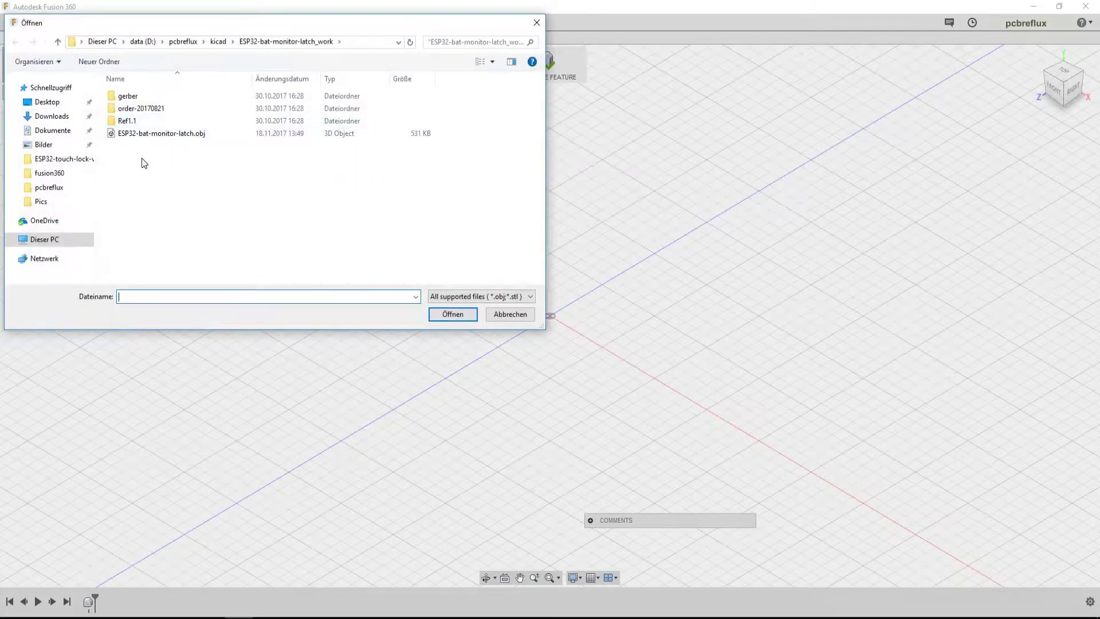
double_click(177, 134)
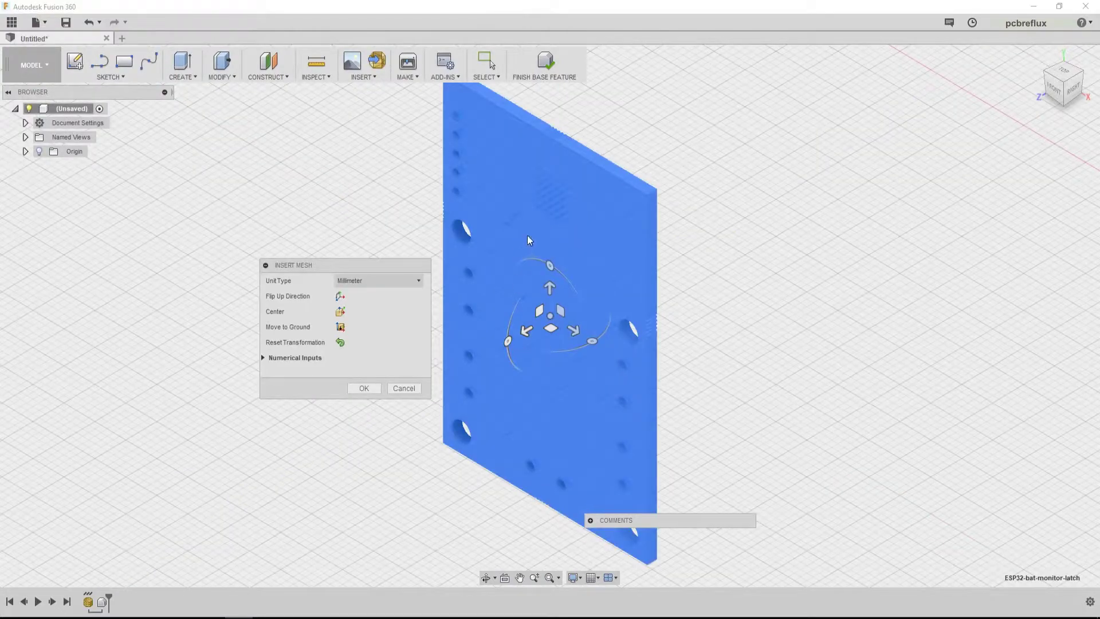
drag(508, 340, 550, 262)
click(363, 387)
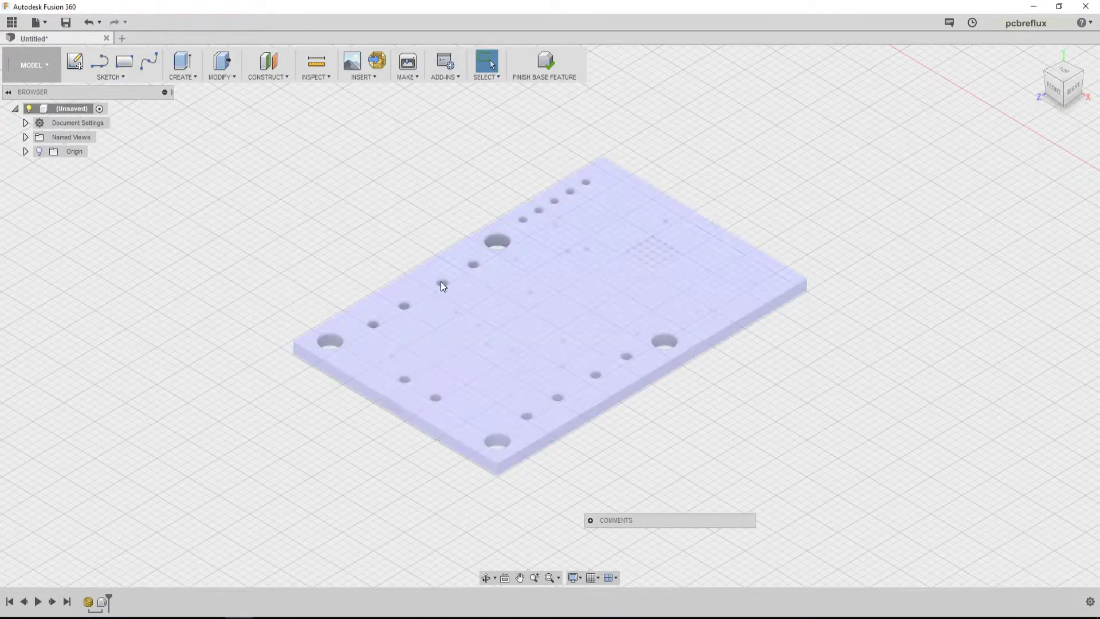
scroll(622, 378, down, 5)
Step: Convert the board mesh to a BRep solid and finish the base feature
scroll(541, 346, up, 3)
right_click(540, 342)
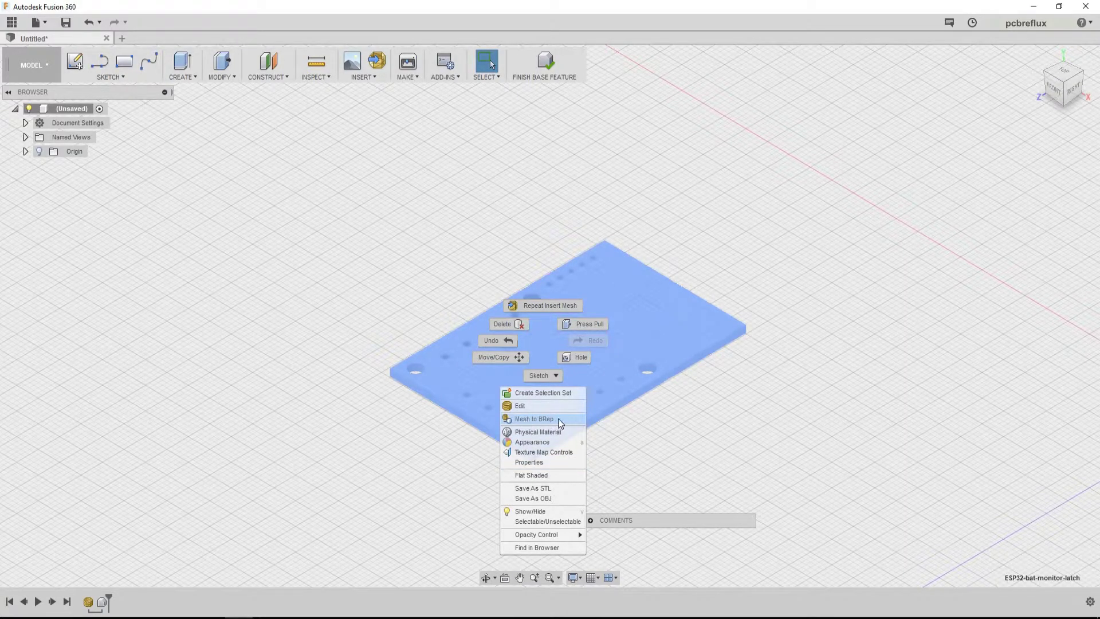
click(539, 419)
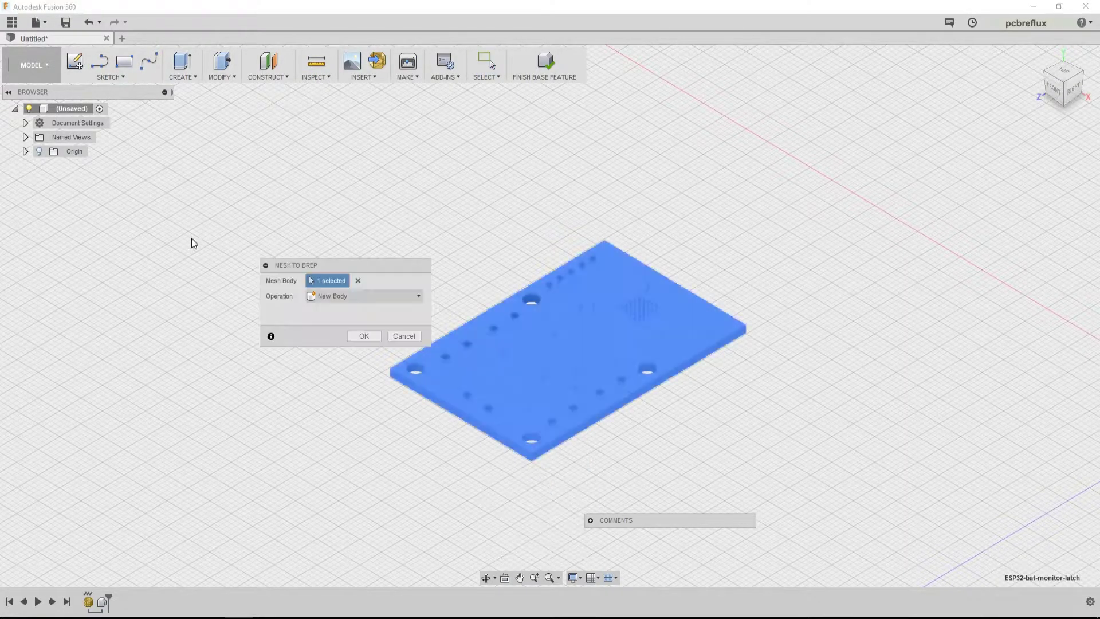
click(364, 335)
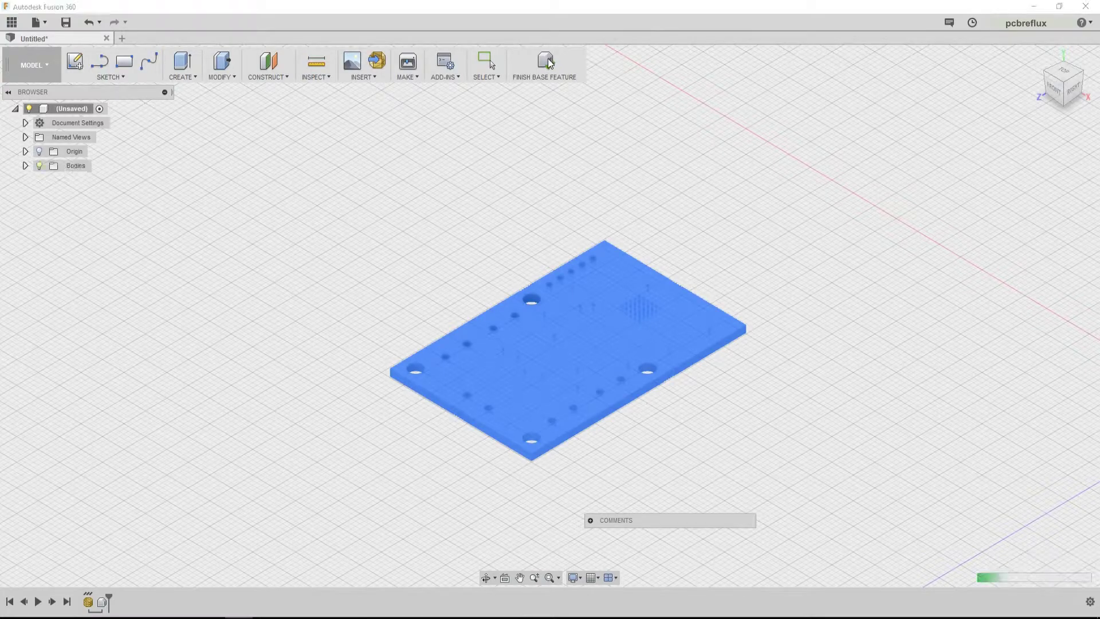
click(549, 63)
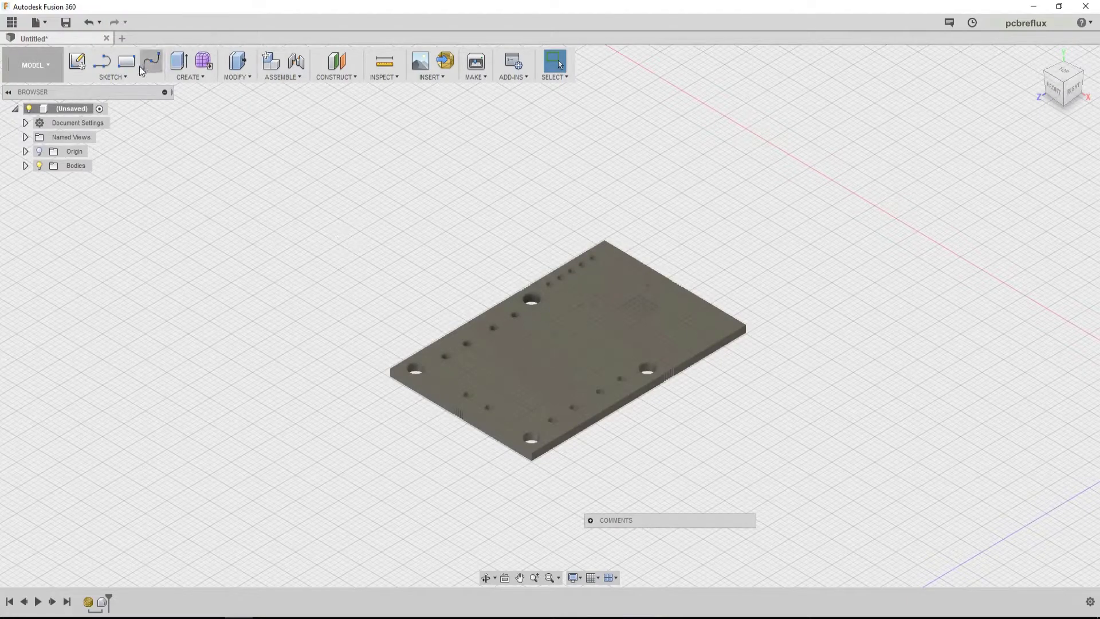
Step: Create a new sketch on the horizontal XZ origin plane below the board
click(114, 77)
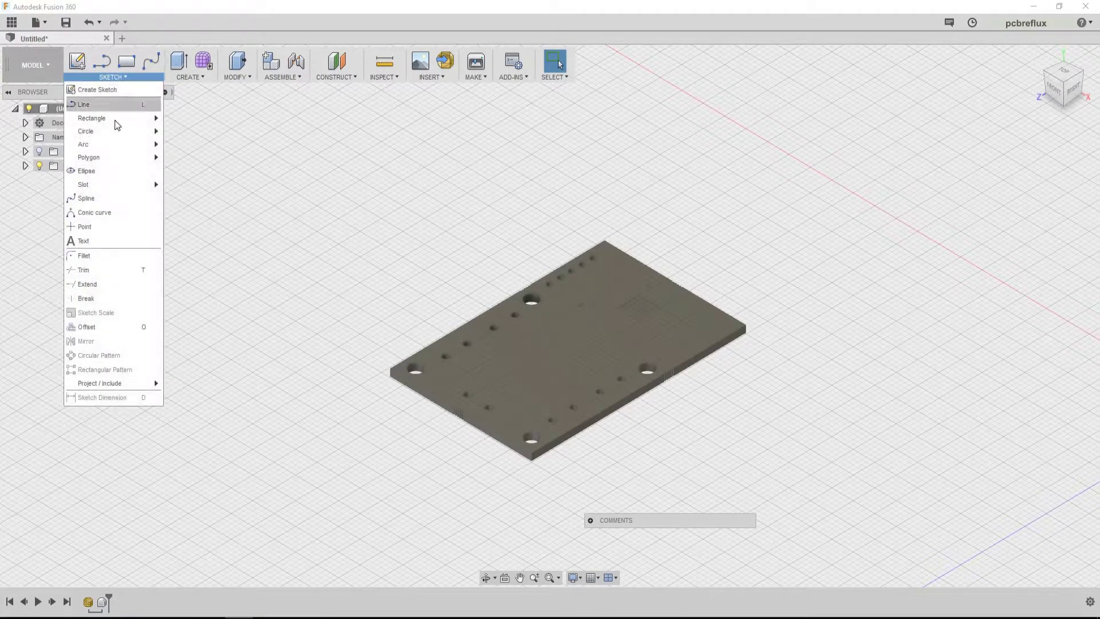
click(89, 91)
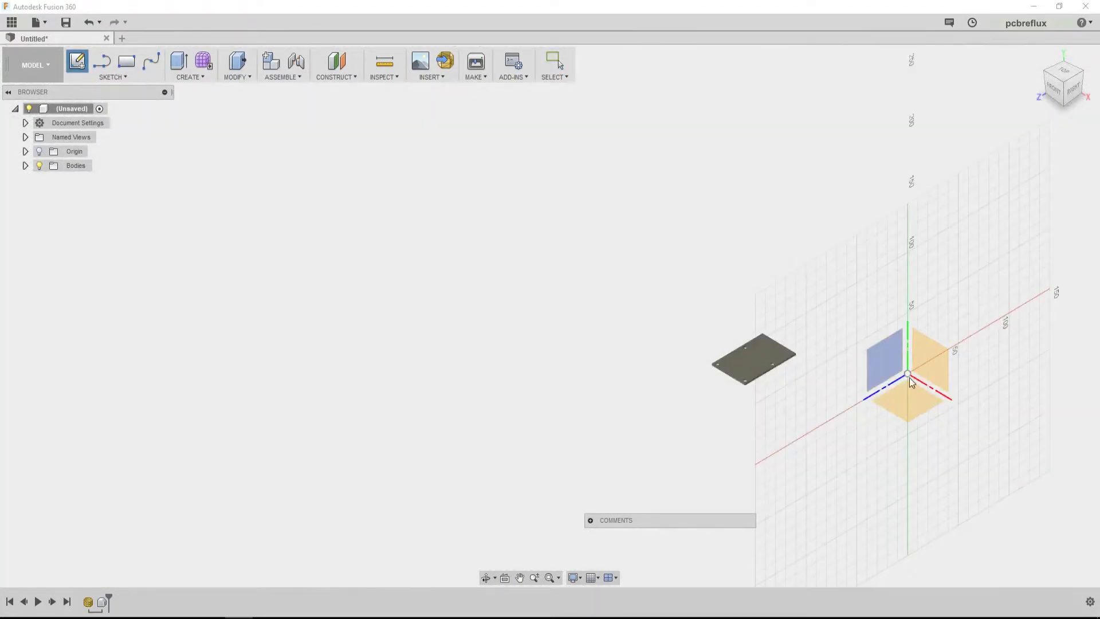
click(911, 407)
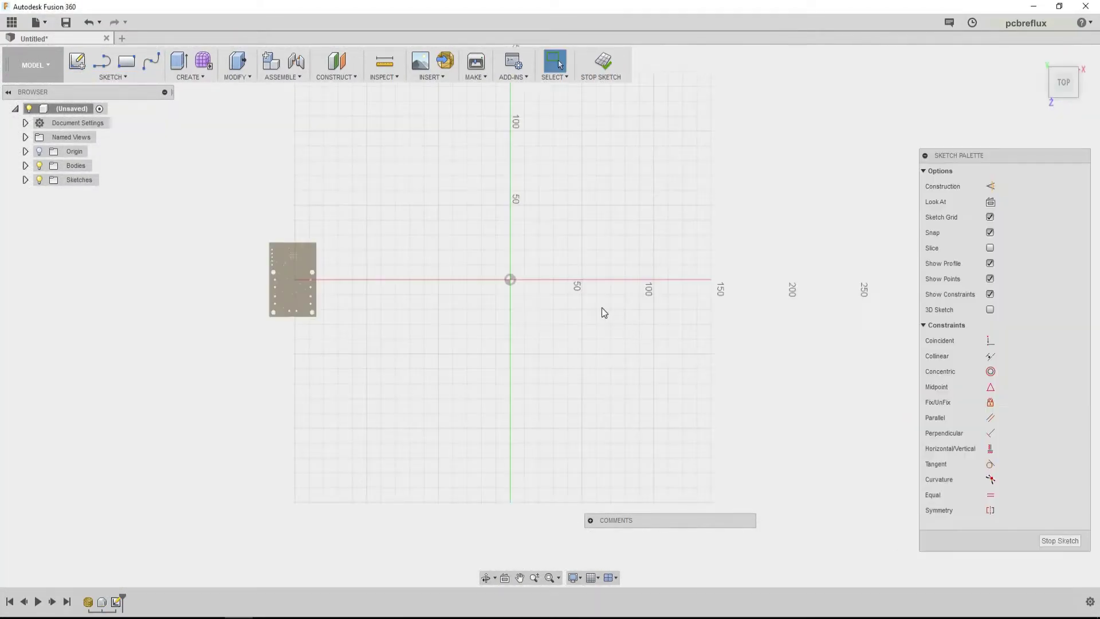
right_click(510, 279)
key(l)
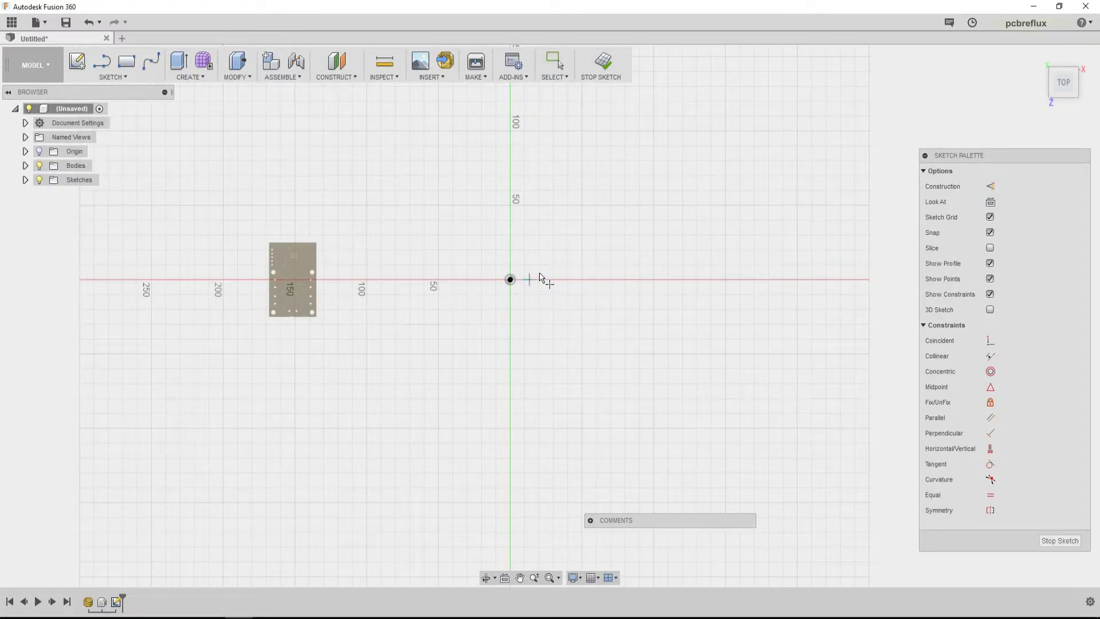
Step: Stop the empty sketch and move the board point-to-point so its near corner sits on the origin
click(603, 60)
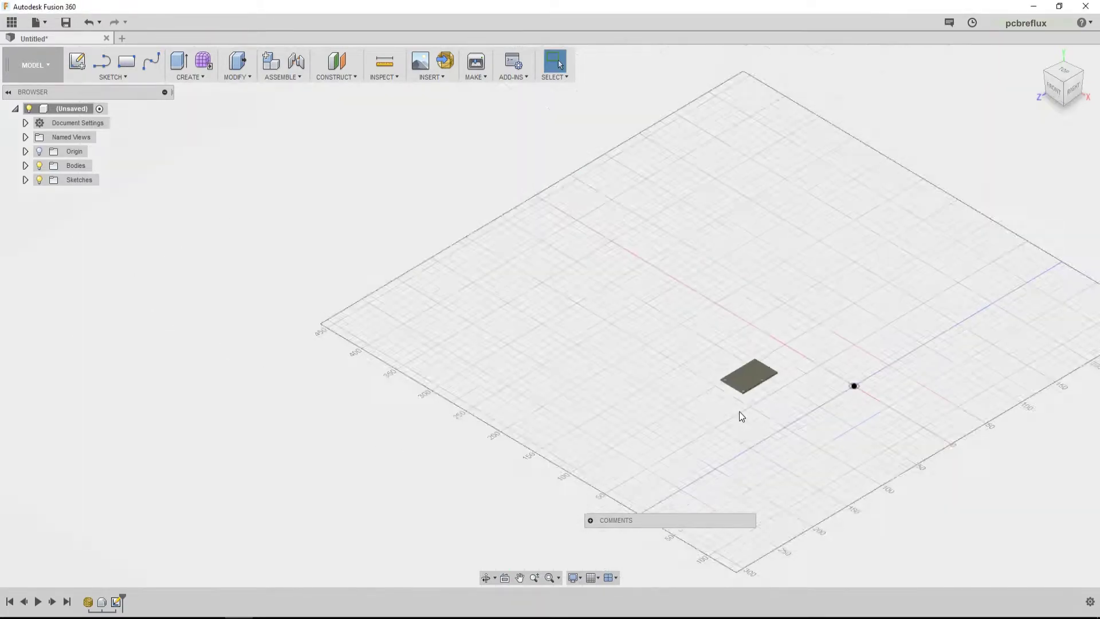
scroll(739, 411, up, 5)
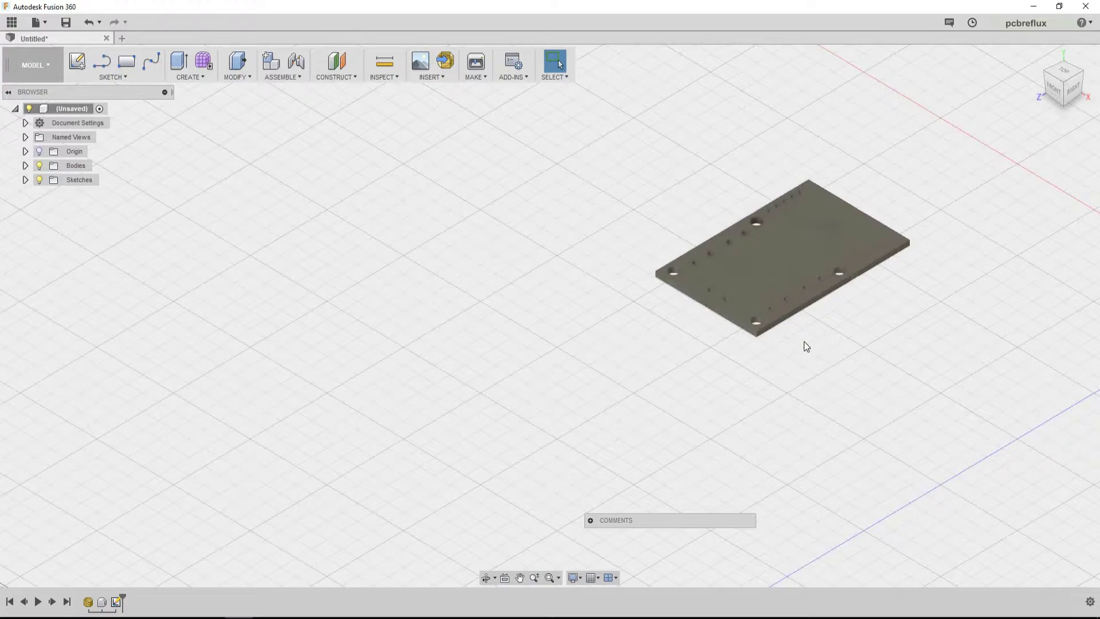
key(m)
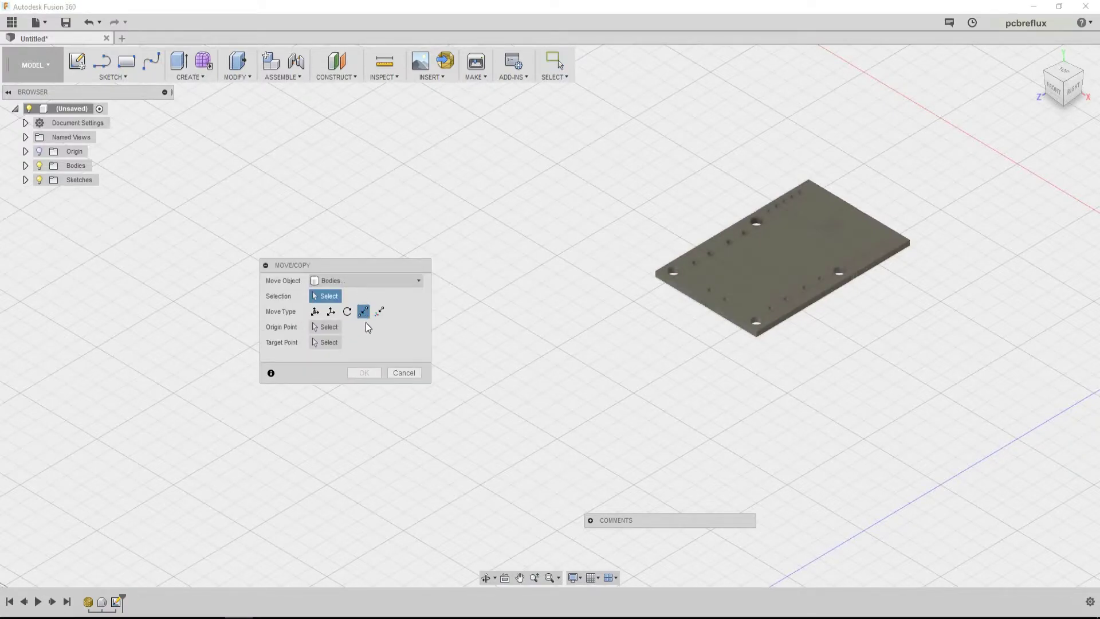
click(757, 337)
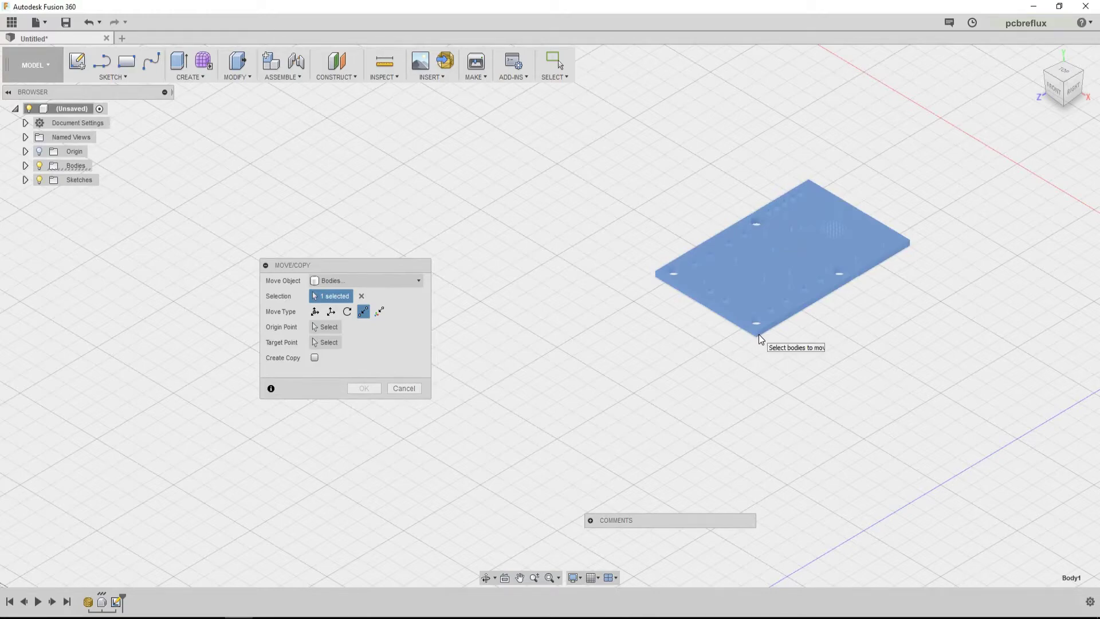
scroll(758, 333, up, 5)
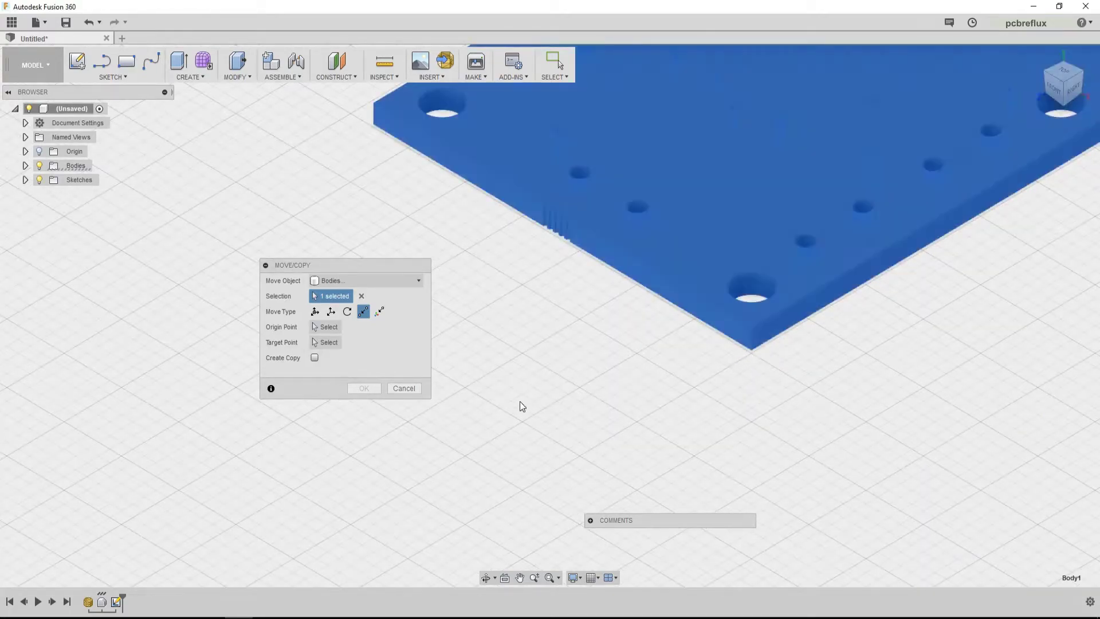
click(751, 352)
scroll(774, 360, down, 5)
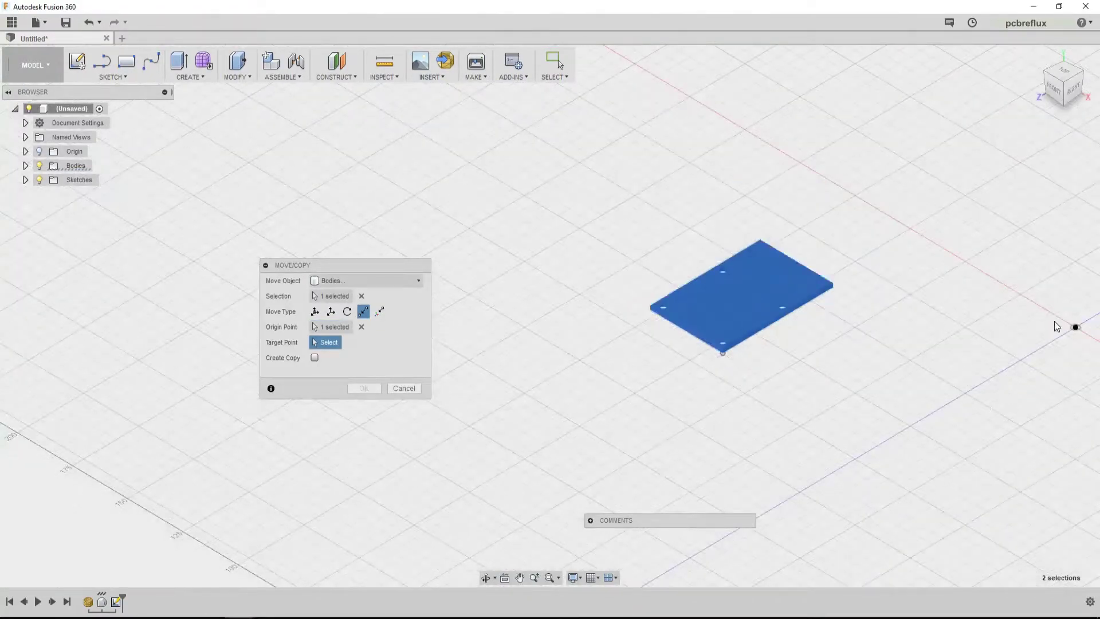
click(1075, 327)
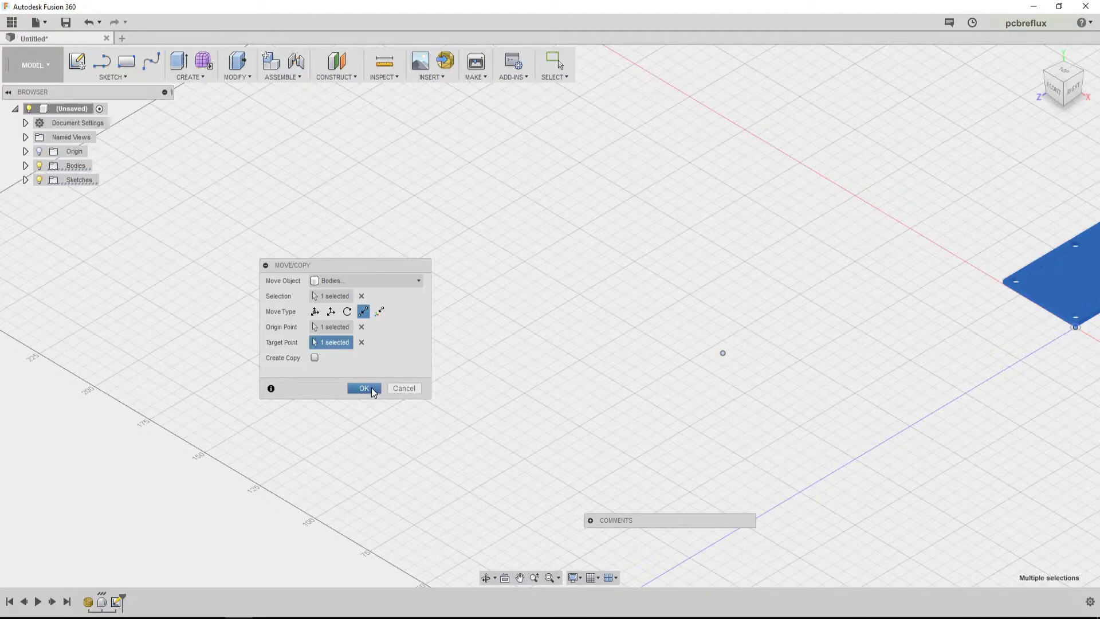
click(372, 387)
Step: Start a new sketch on the XY plane
click(113, 77)
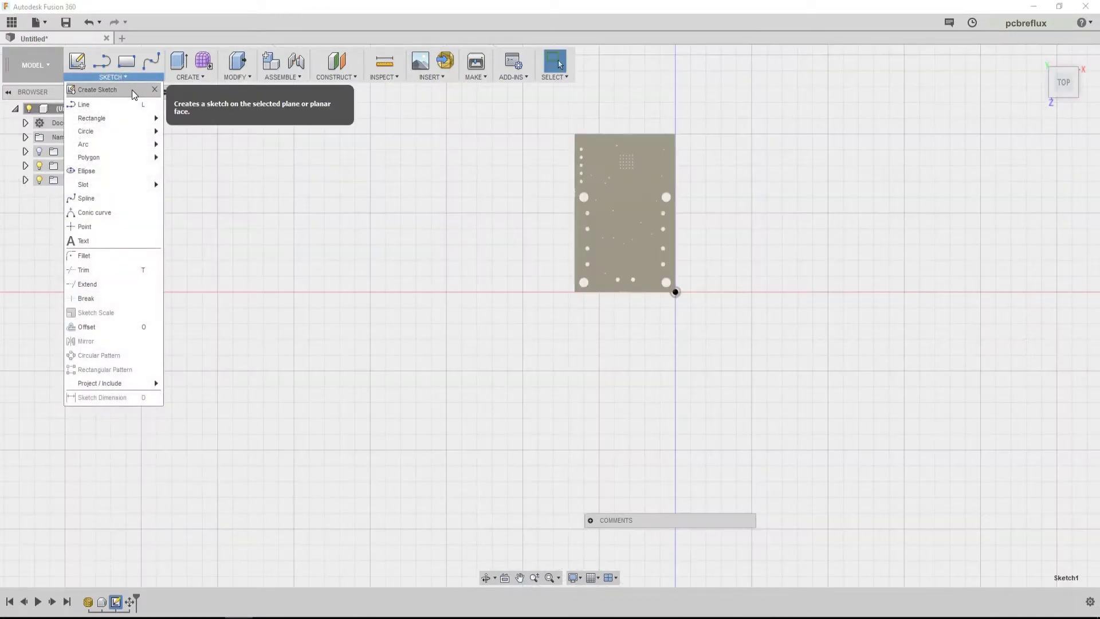
click(115, 88)
click(704, 323)
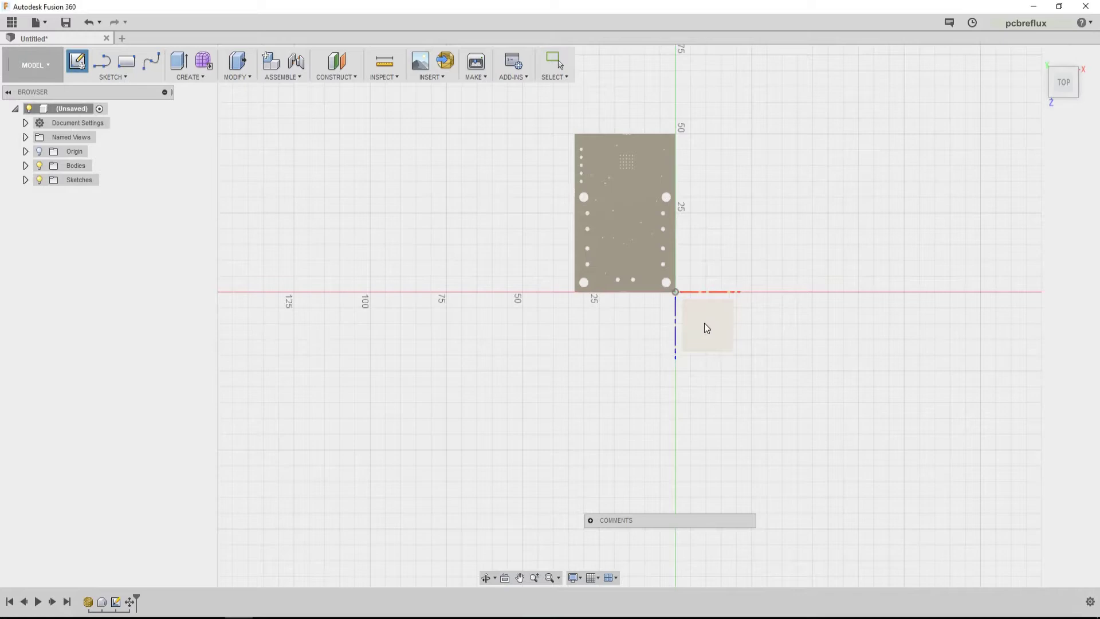
Step: Project the board body's outline and holes into the sketch
click(112, 77)
mouse_move(119, 389)
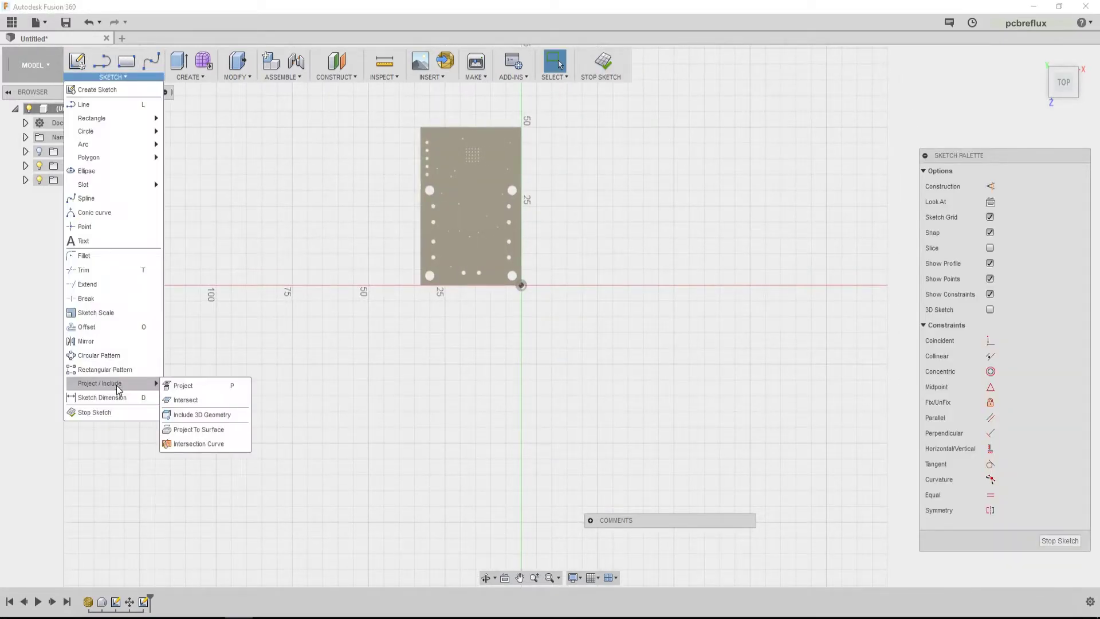
click(195, 384)
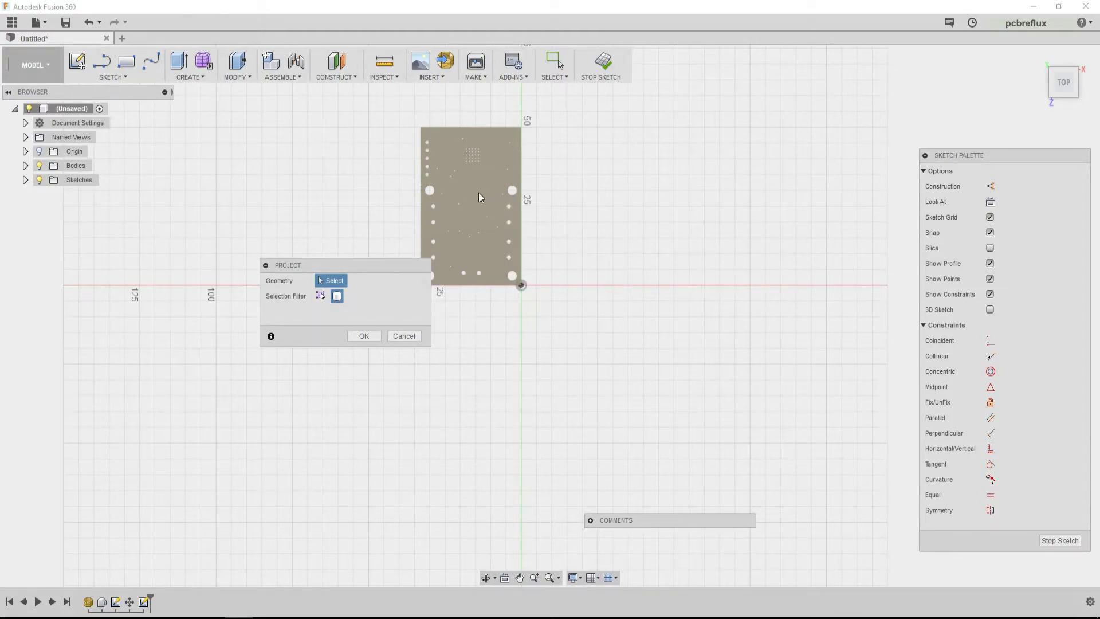
click(469, 219)
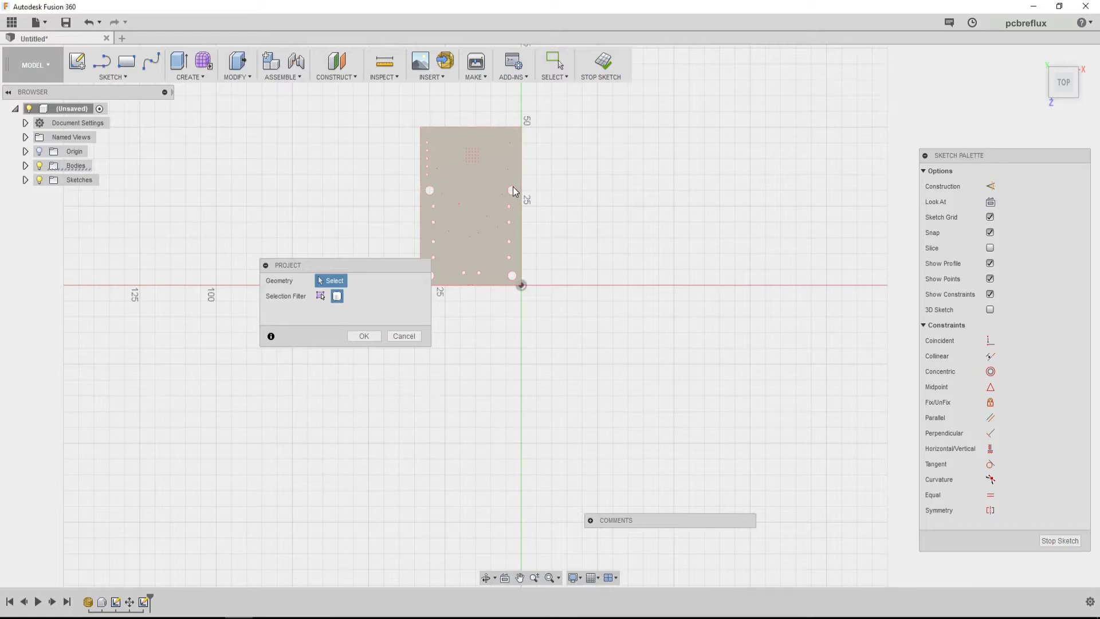
Step: Confirm the projection and hide Body1 in the Bodies list
click(364, 336)
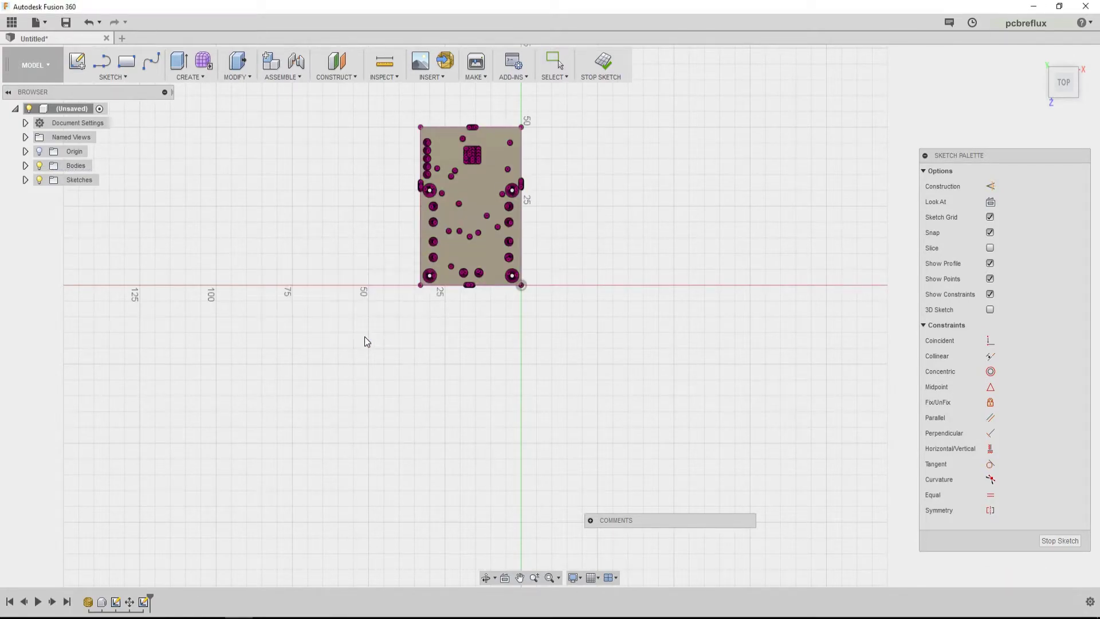
click(25, 166)
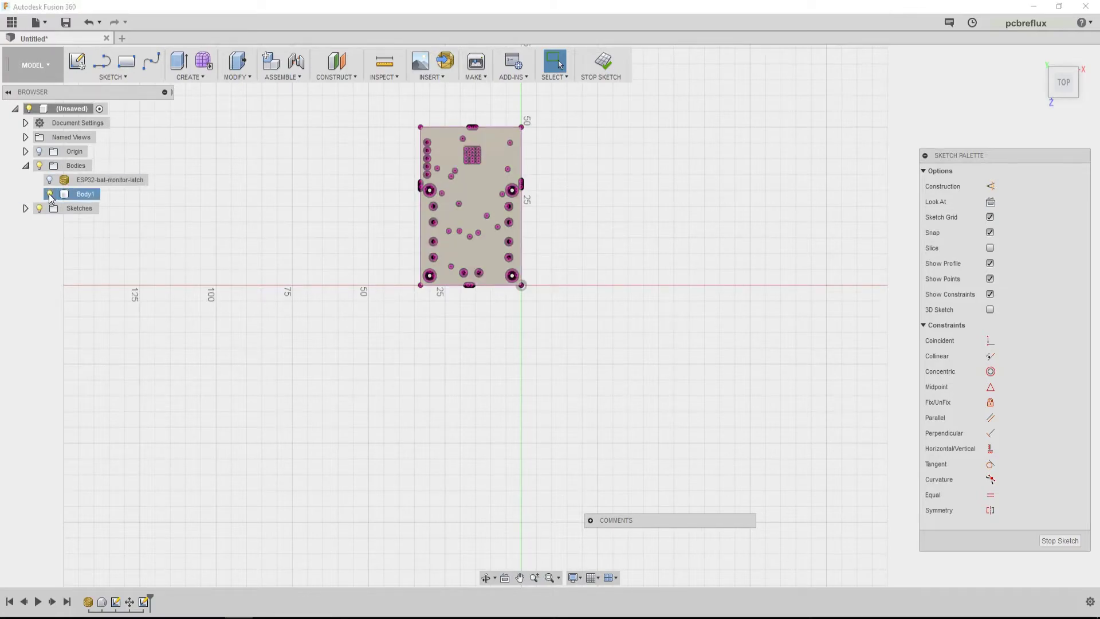
click(50, 195)
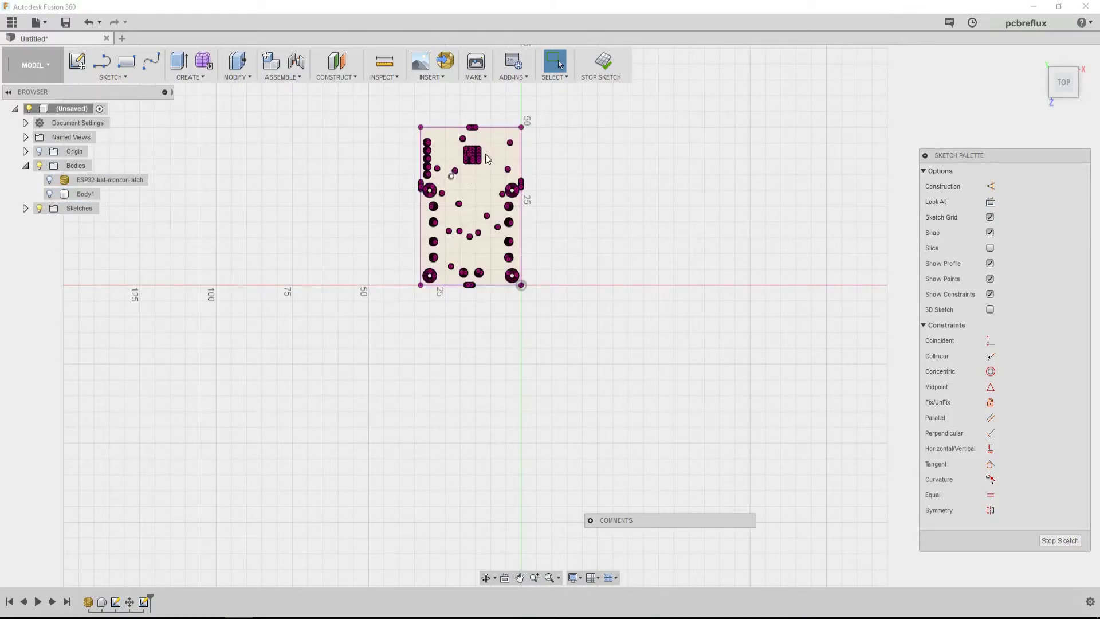
scroll(323, 117, up, 3)
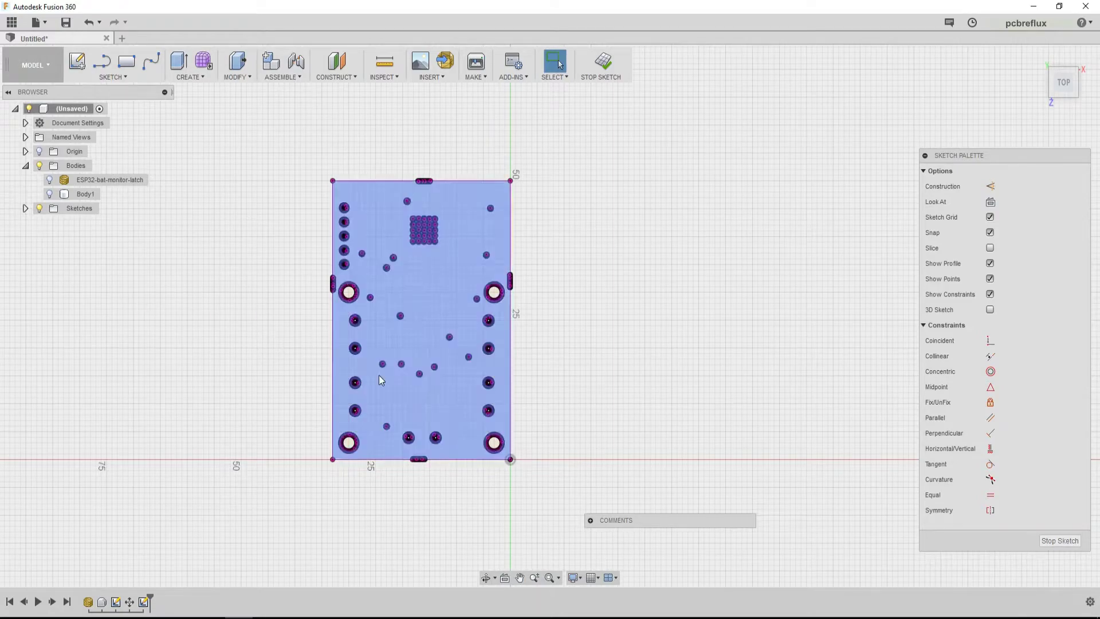
Step: Select all the projected board geometry and save it as a selection set
click(126, 60)
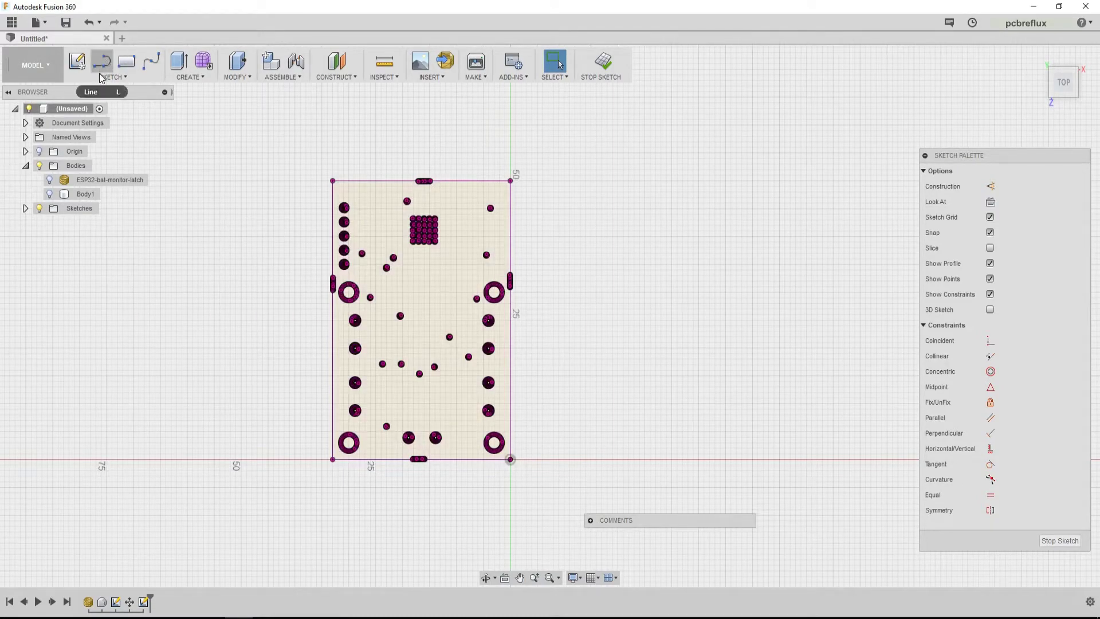
click(309, 150)
click(551, 486)
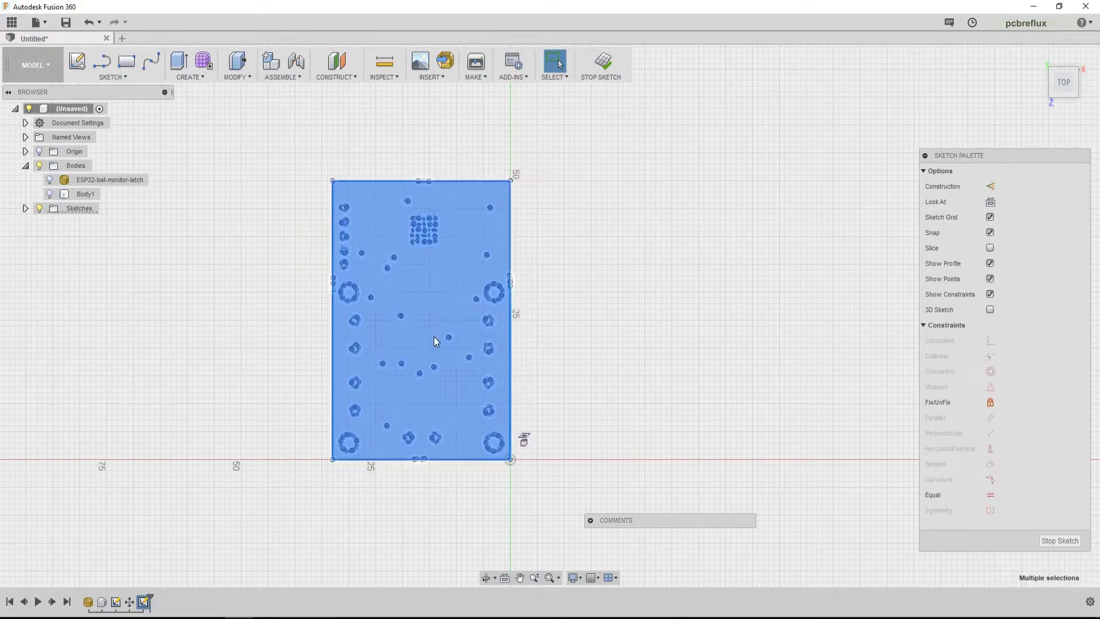
right_click(432, 336)
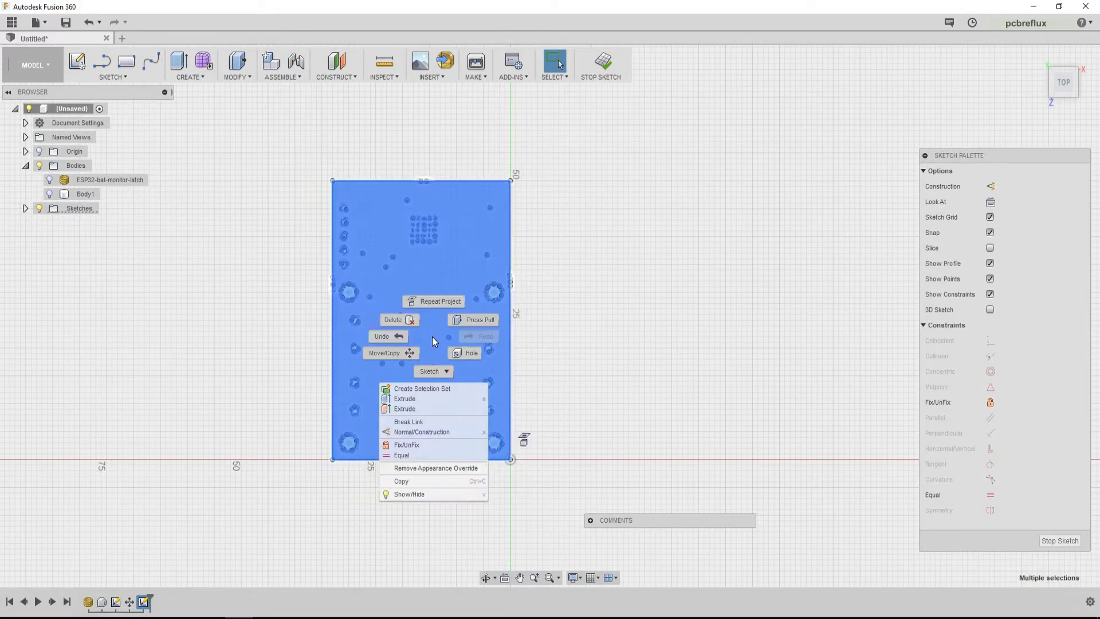
click(438, 389)
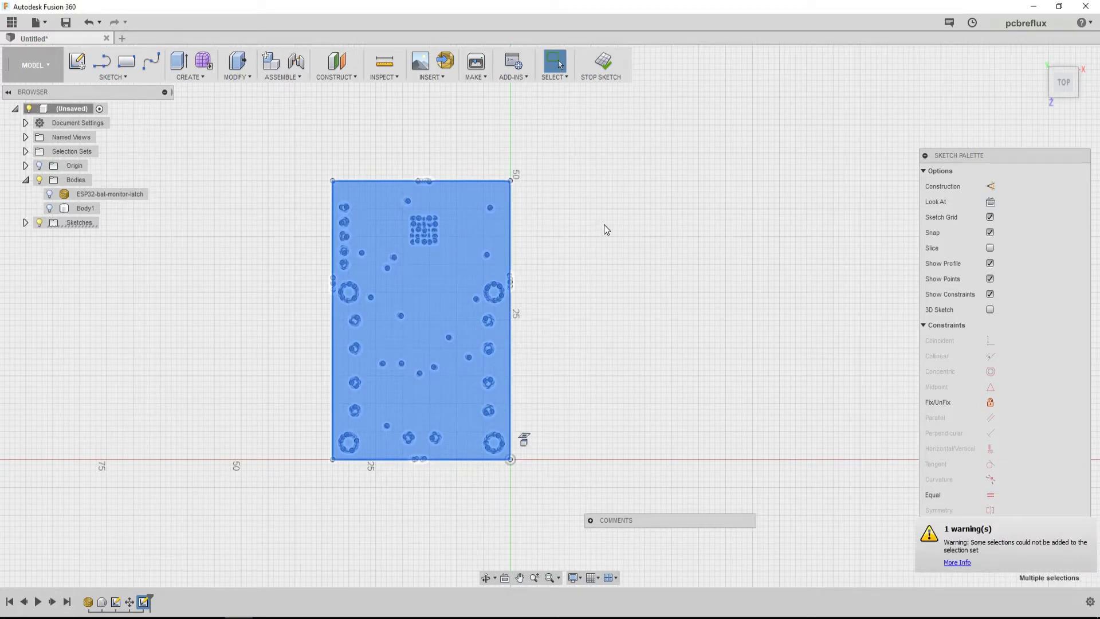
Step: Choose the 2-Point Circle tool and move over to the board's bottom-right mounting hole
scroll(349, 299, down, 3)
scroll(348, 295, up, 8)
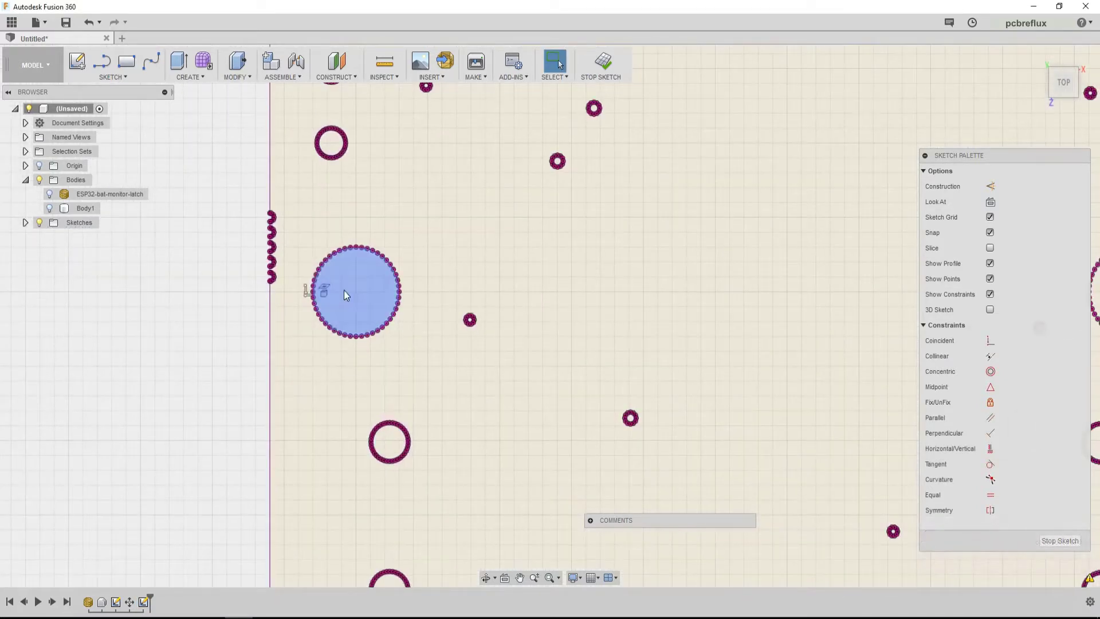
key(c)
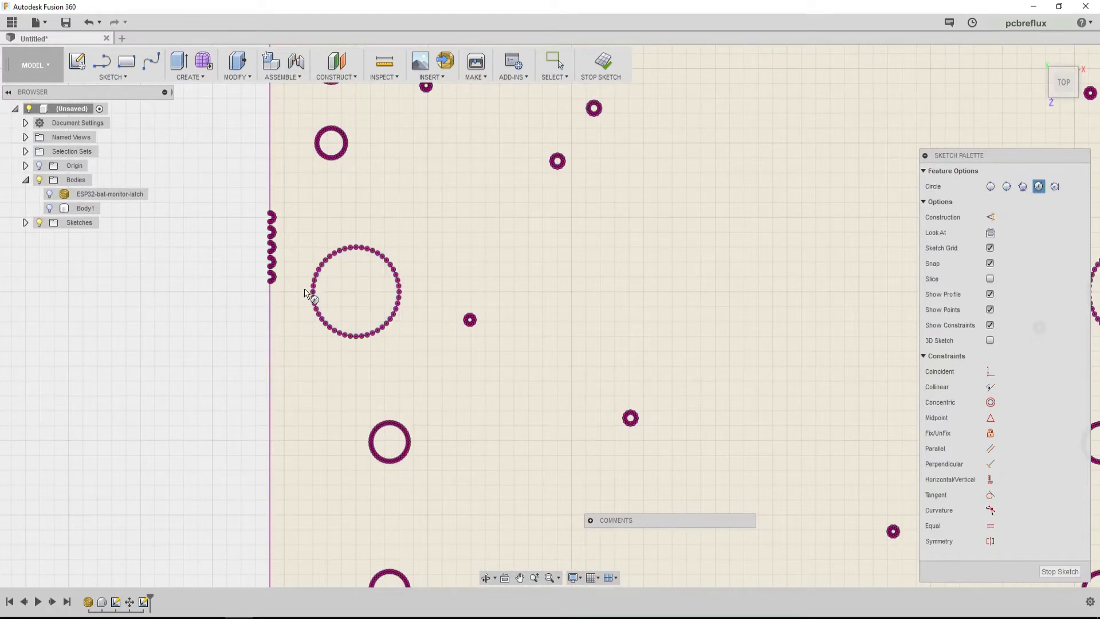
click(990, 187)
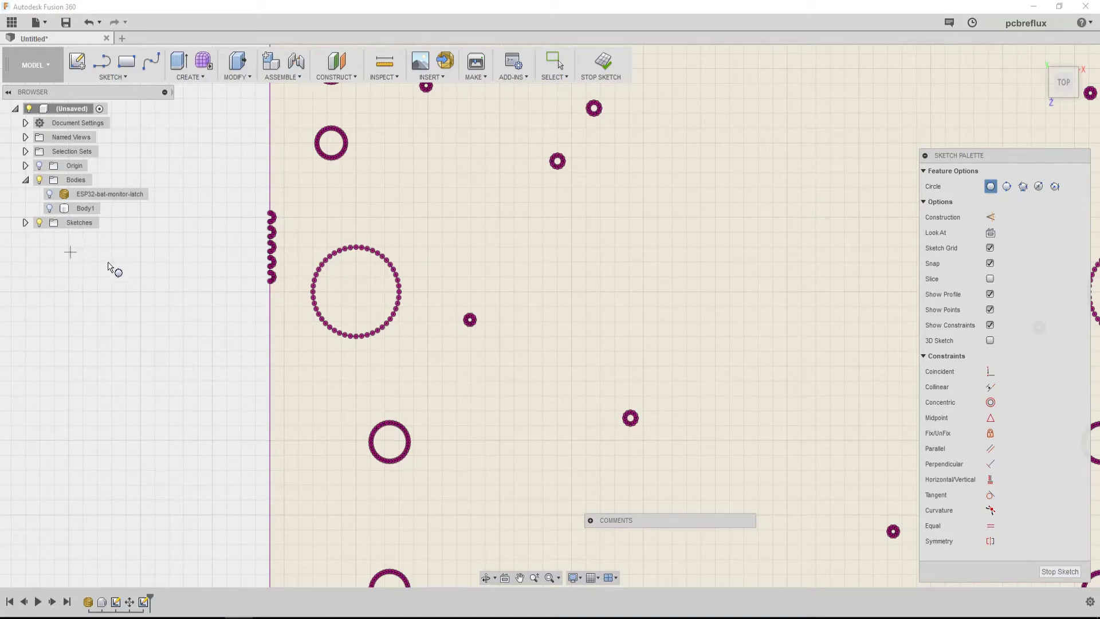
click(313, 293)
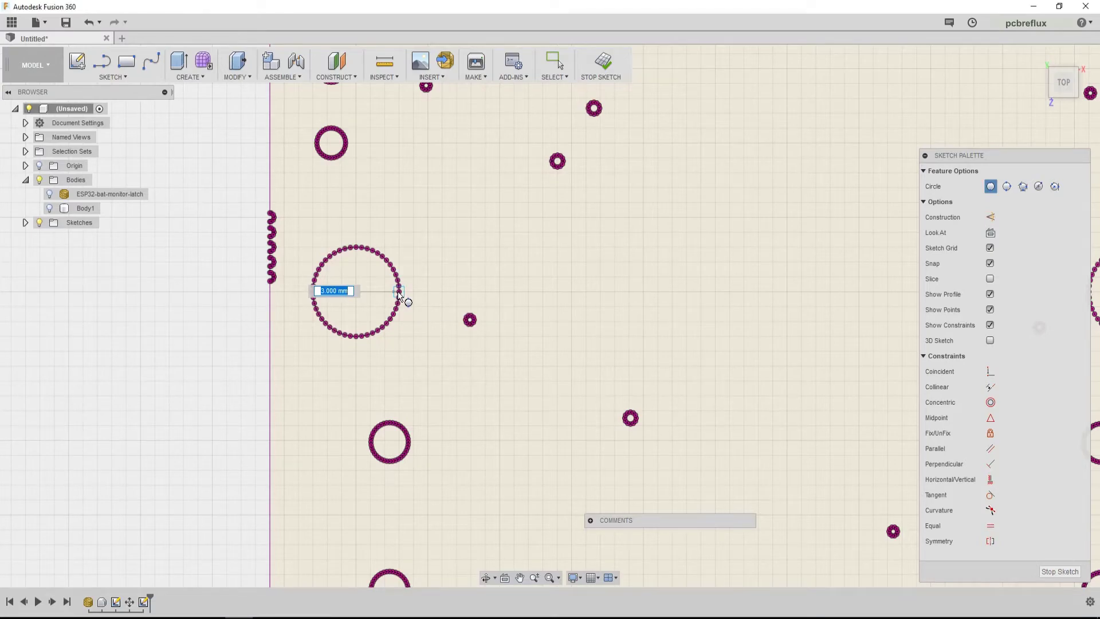
scroll(835, 283, up, 2)
scroll(835, 282, down, 7)
mouse_move(840, 287)
middle_down()
mouse_move(680, 295)
mouse_move(590, 270)
middle_up()
scroll(722, 273, up, 4)
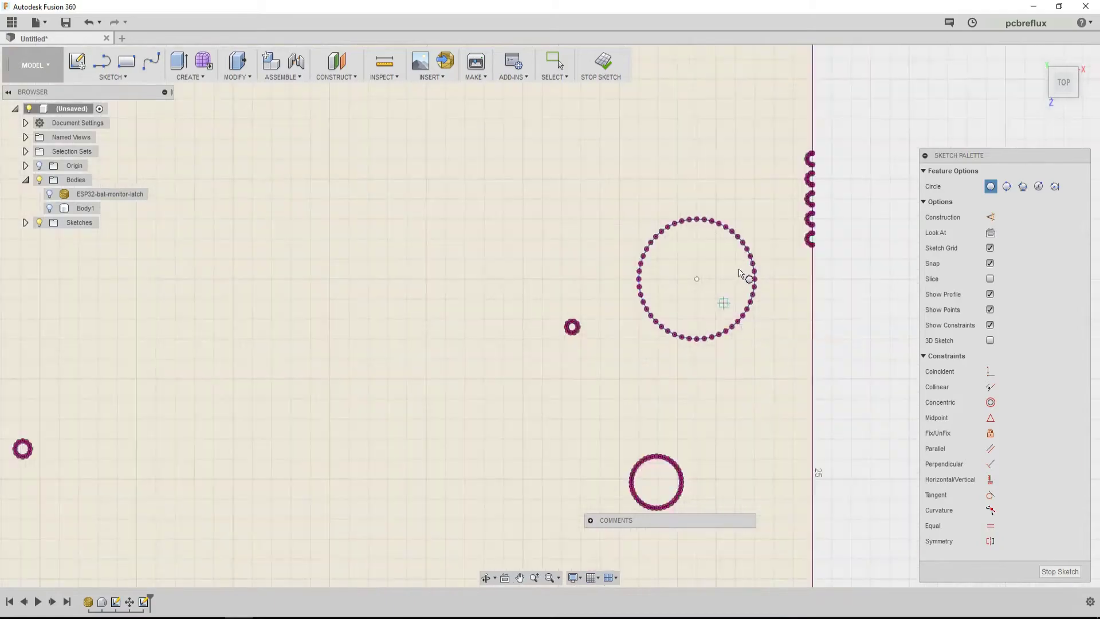
scroll(739, 273, down, 5)
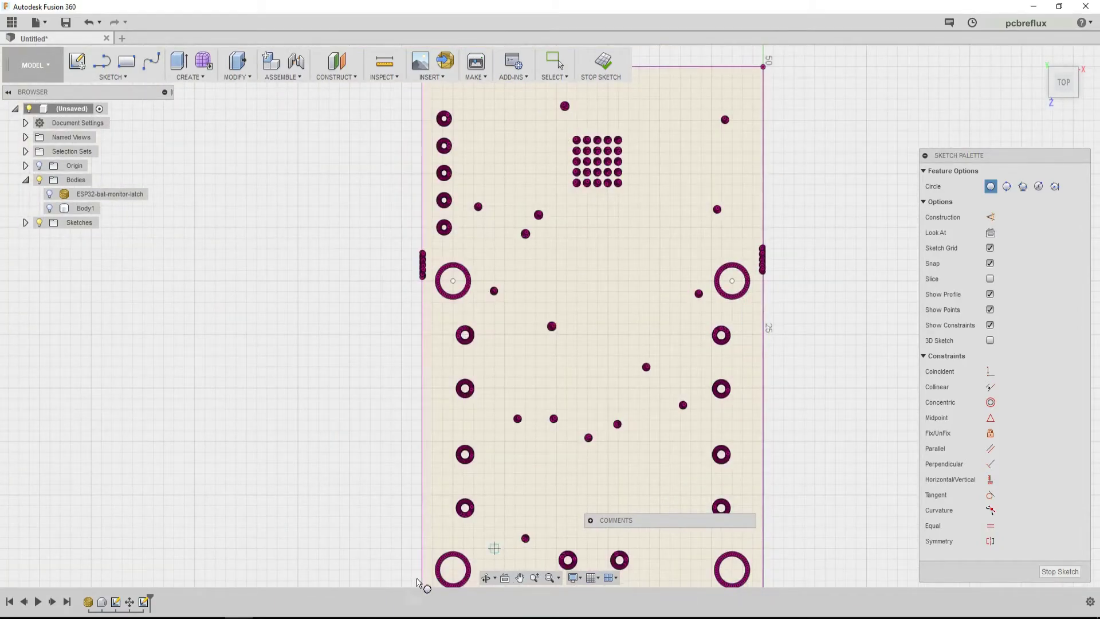
scroll(450, 573, up, 8)
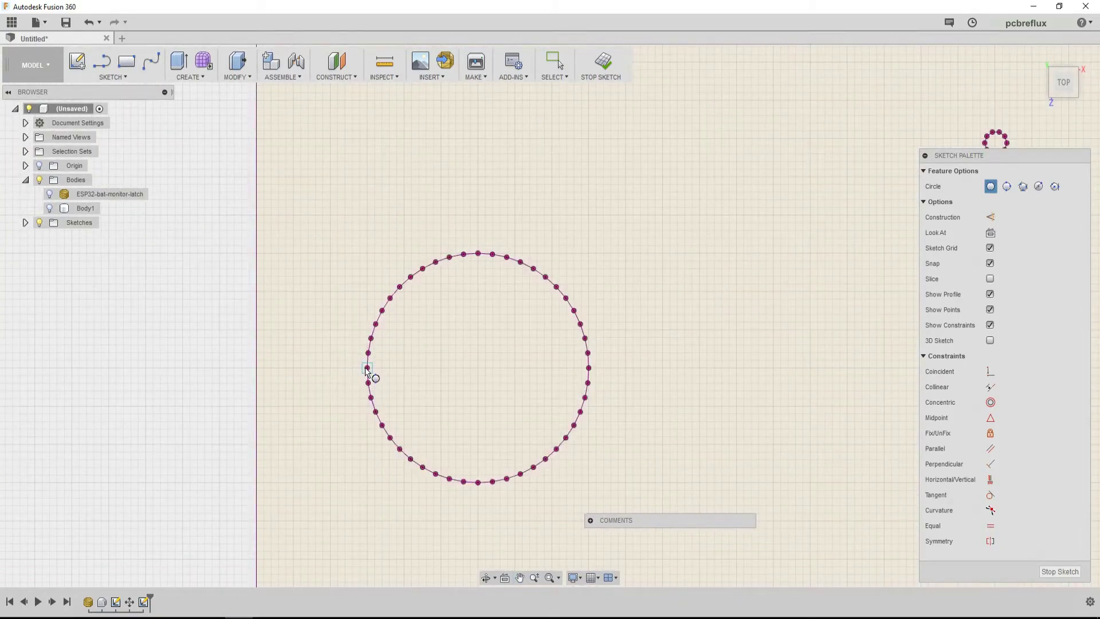
scroll(670, 382, up, 1)
scroll(676, 388, down, 5)
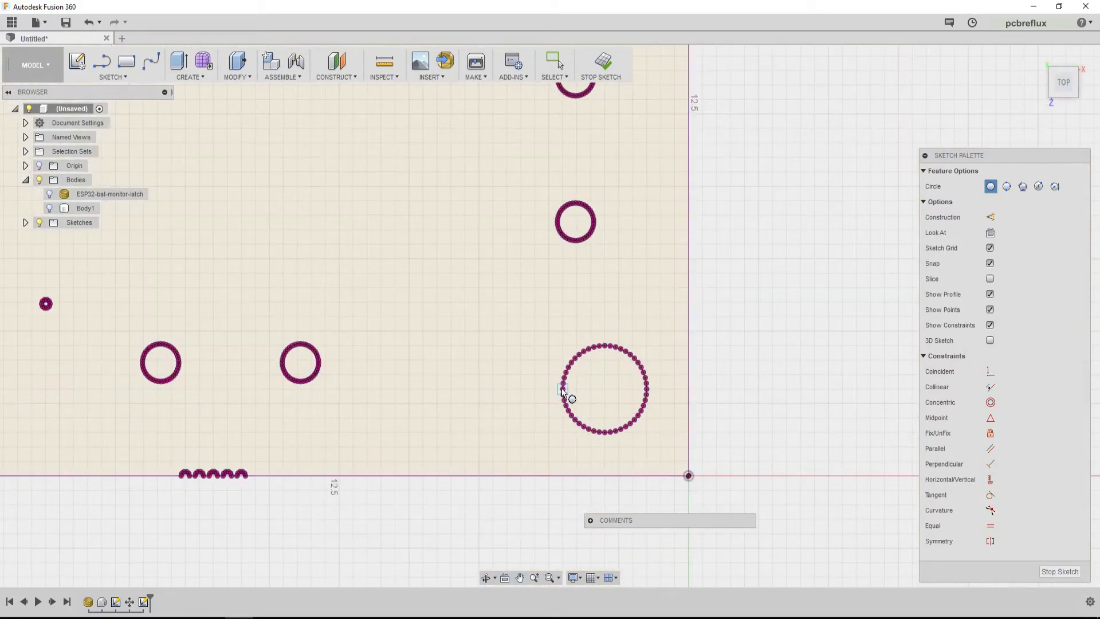
Step: Draw a 3 mm diameter circle over the bottom-right hole, then zoom out to the full board
click(604, 388)
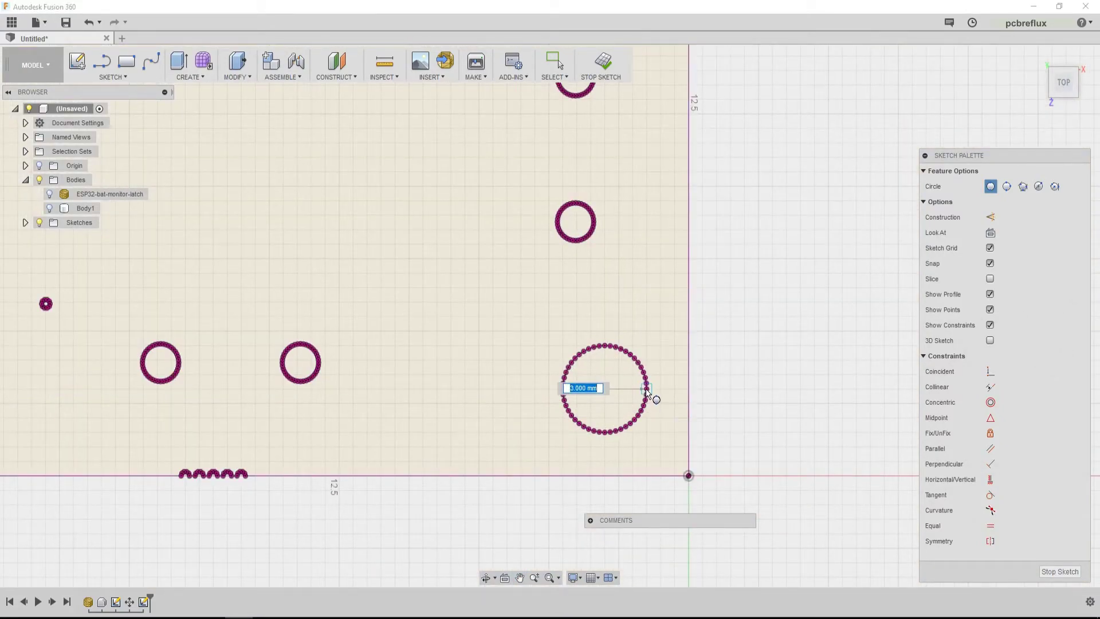
click(646, 391)
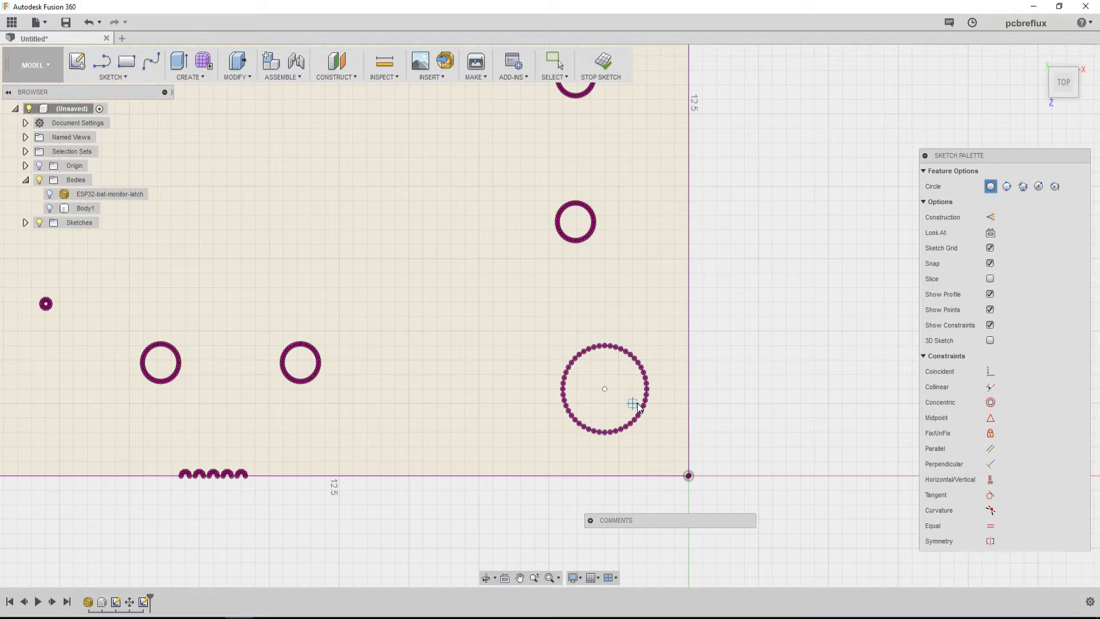
key(Escape)
scroll(579, 414, up, 5)
scroll(686, 424, down, 6)
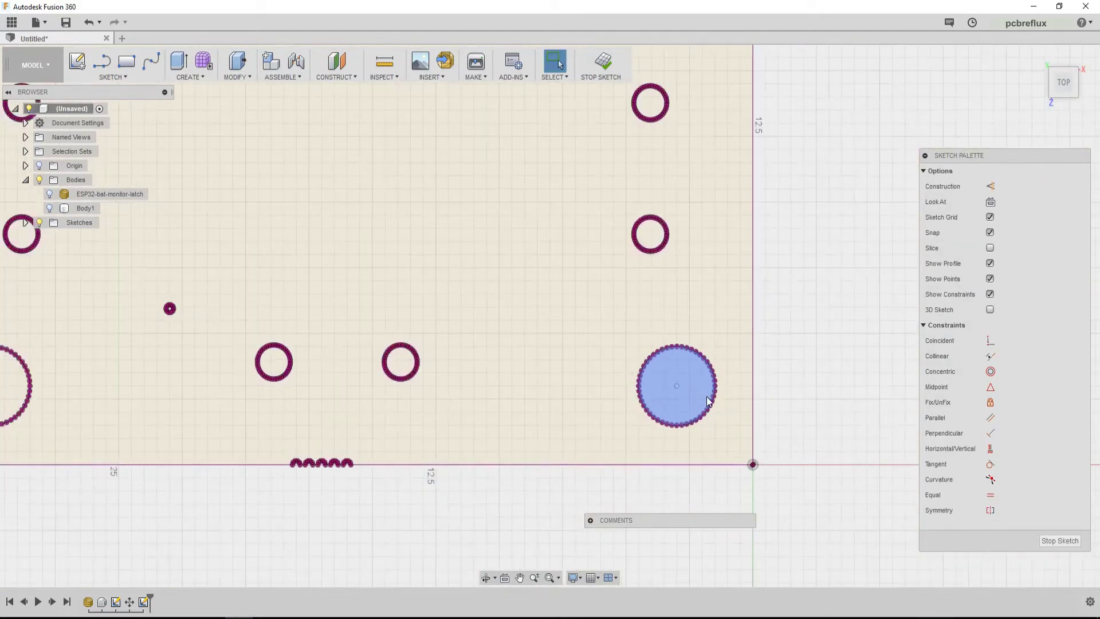
scroll(670, 392, down, 4)
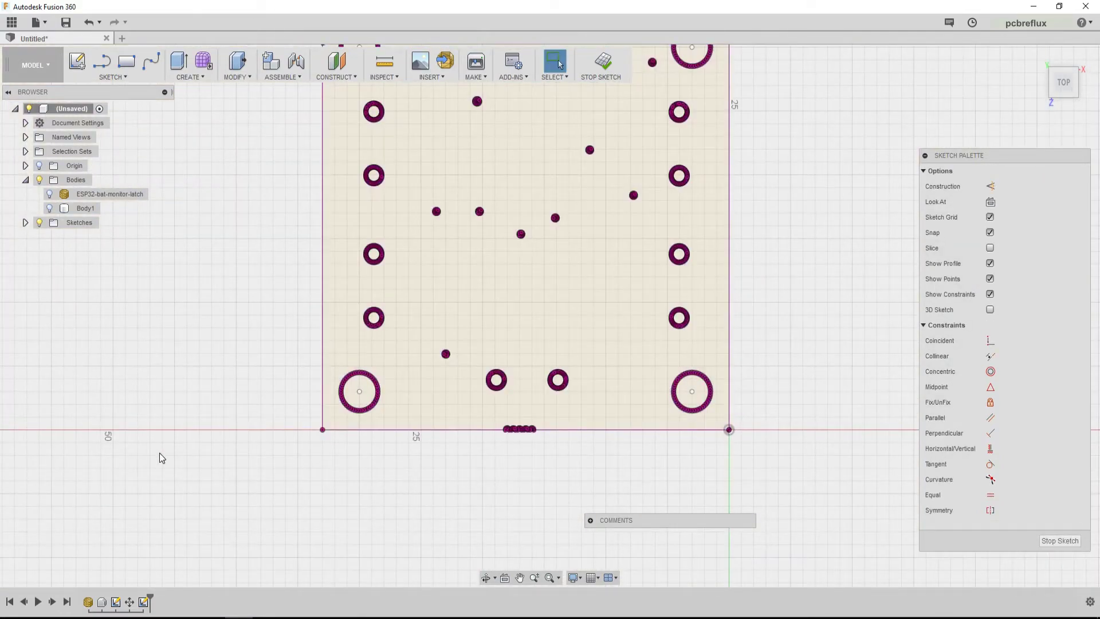
scroll(64, 320, down, 5)
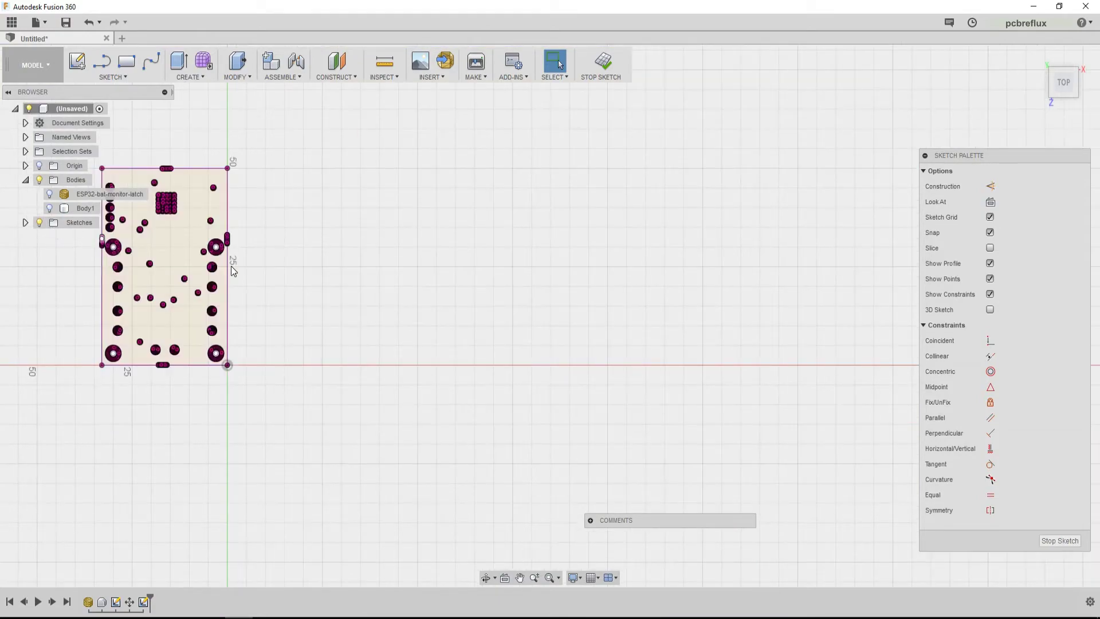
mouse_move(269, 258)
middle_down()
mouse_move(612, 292)
mouse_move(596, 294)
middle_up()
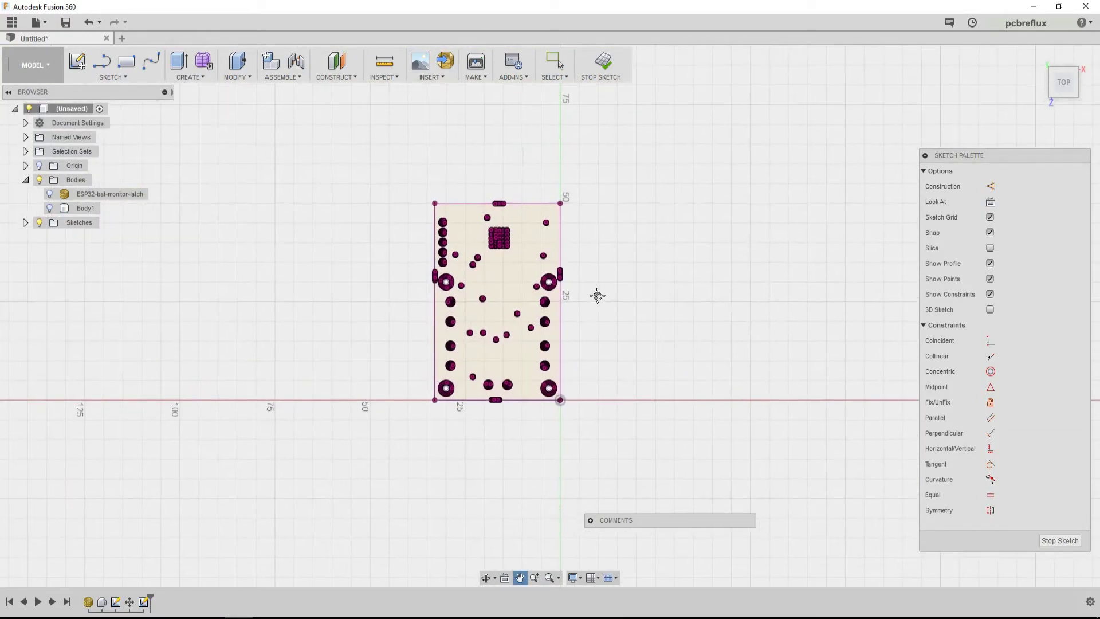
Step: Draw a 33 × 50 mm 2-point board rectangle between opposite corners, then select Selection Set1's geometry
click(125, 79)
mouse_move(96, 119)
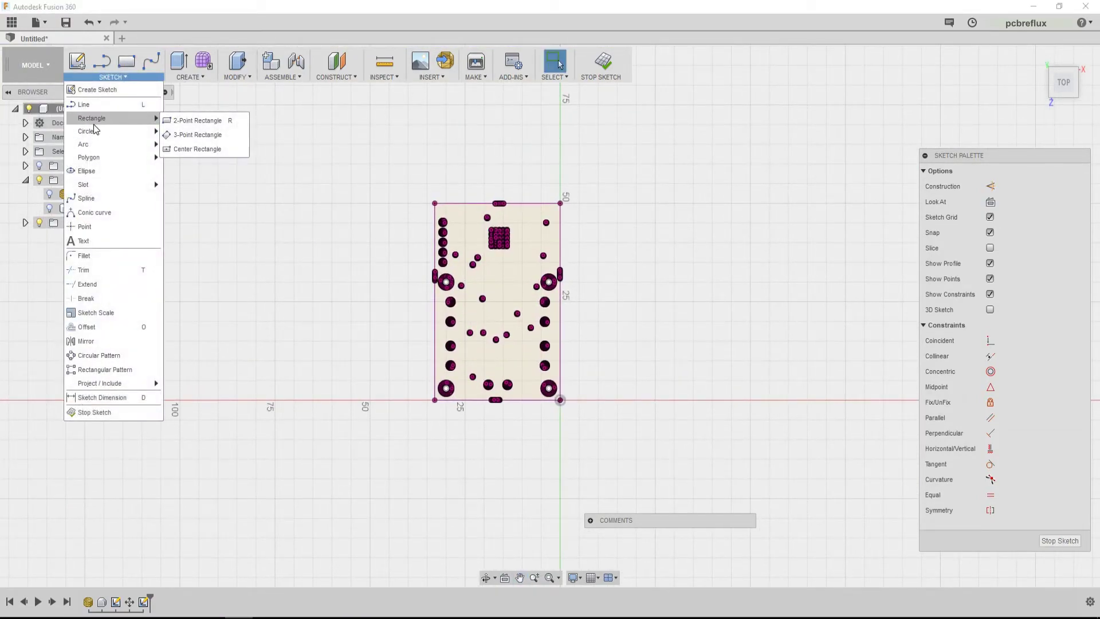
click(182, 123)
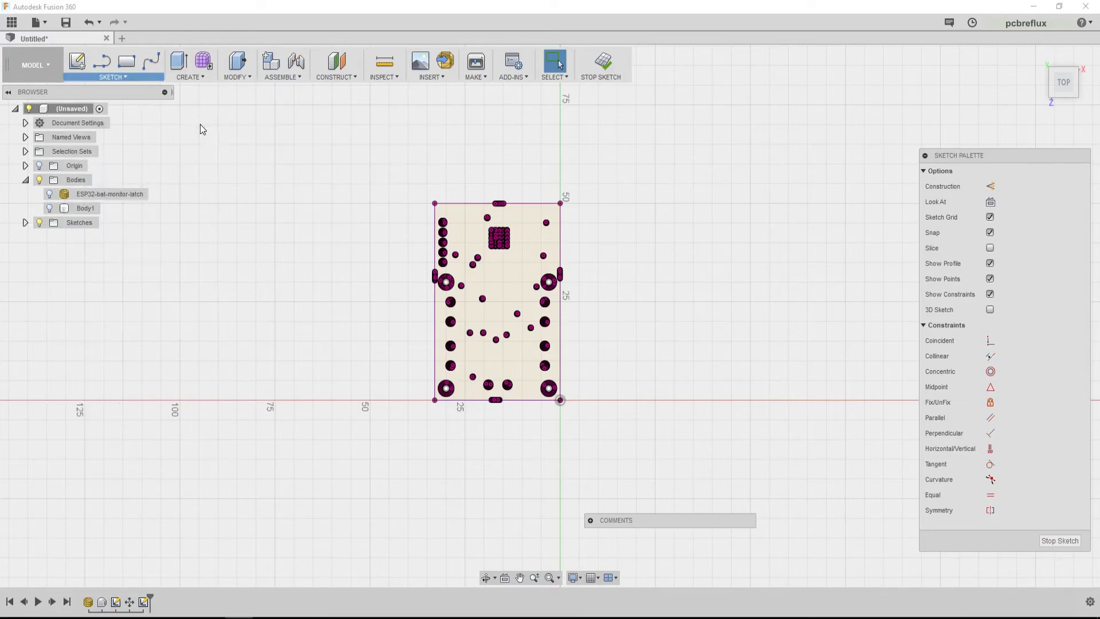
click(434, 203)
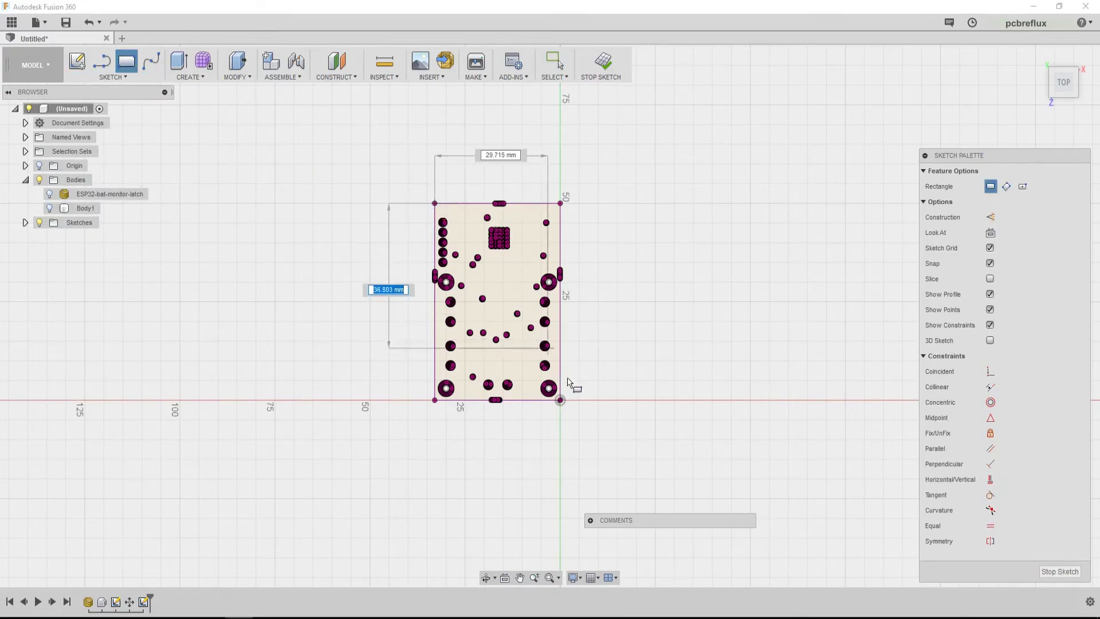
click(561, 400)
key(Escape)
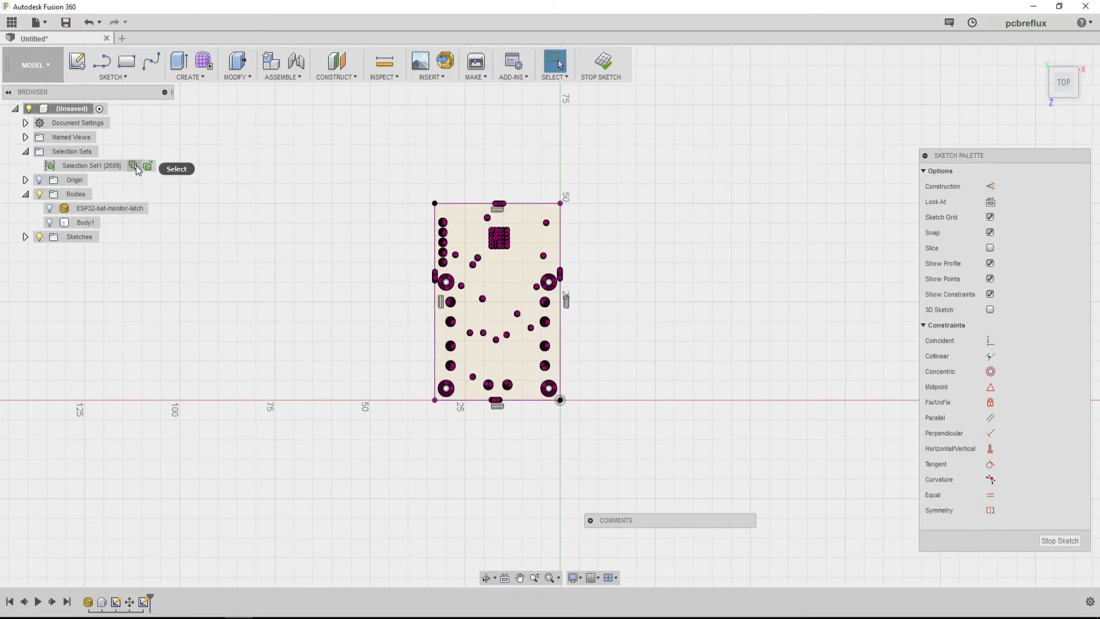
click(136, 165)
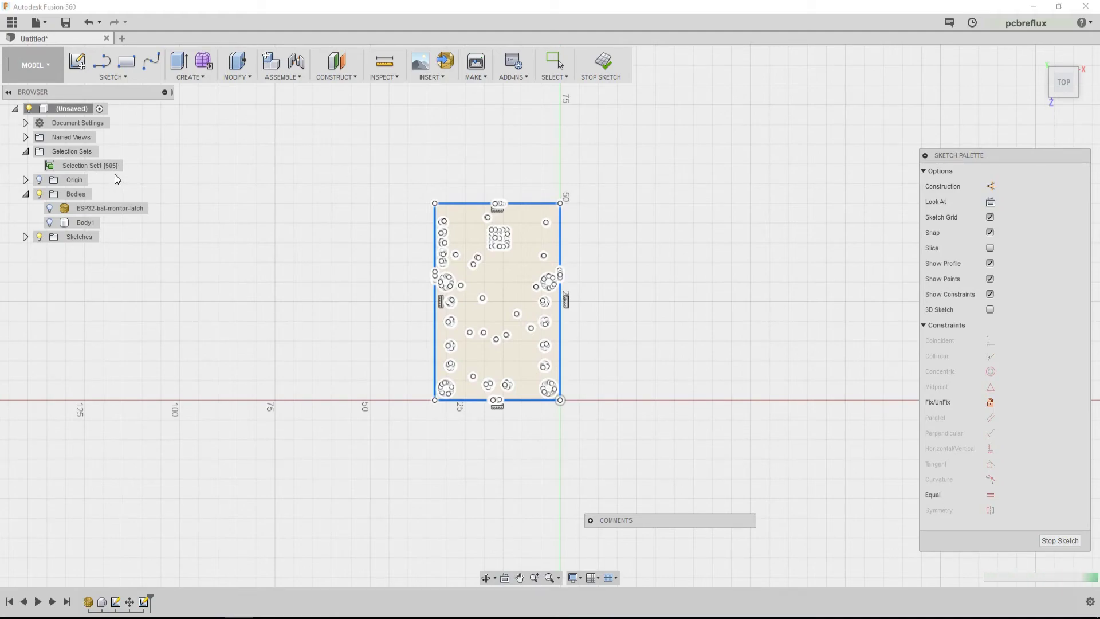
Step: Delete Body1, the ESP32-bat-monitor-latch mesh body and Selection Set1
click(83, 223)
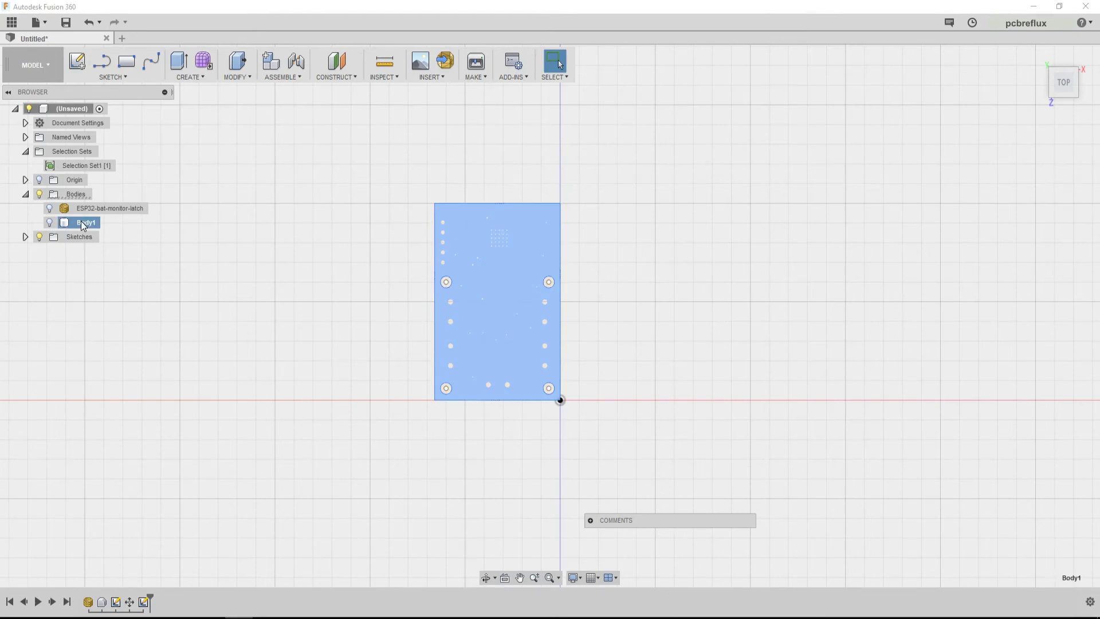
key(Delete)
right_click(79, 206)
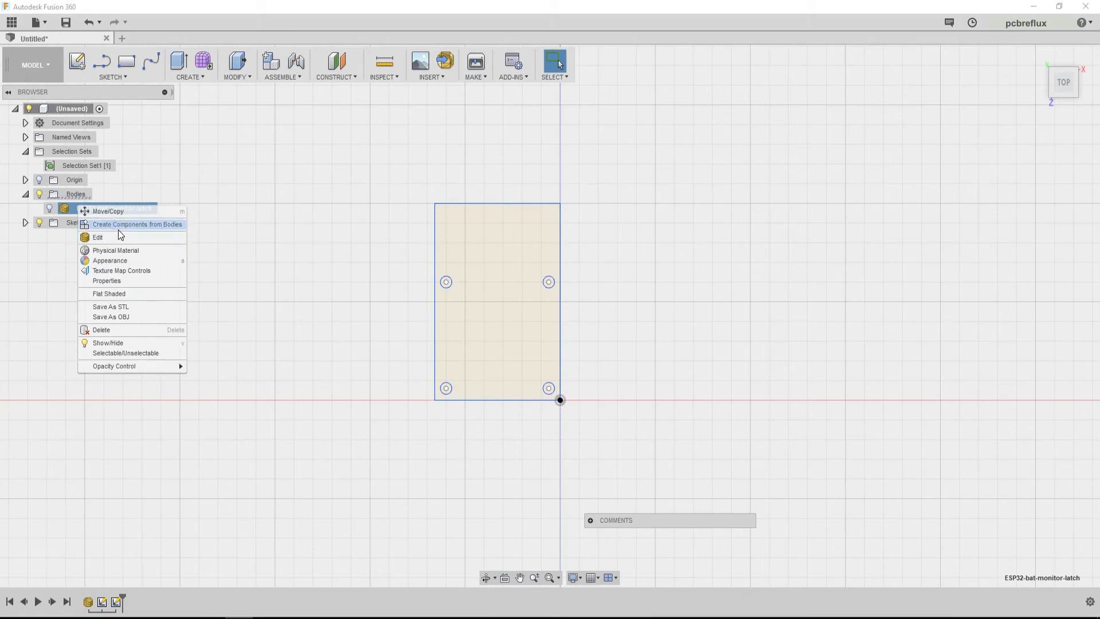
click(101, 330)
right_click(75, 165)
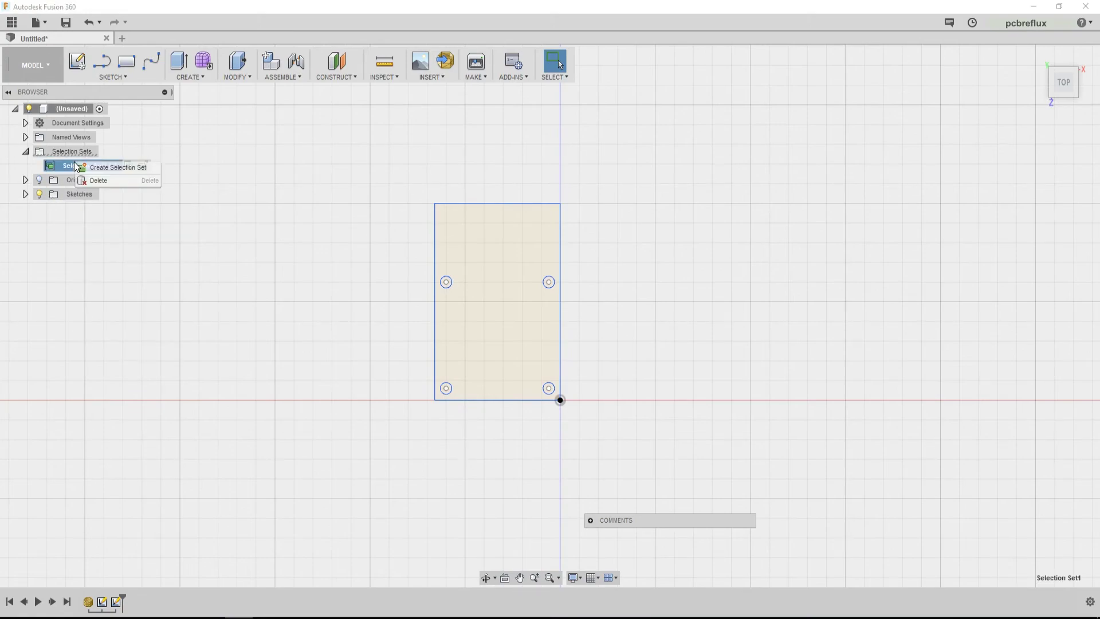
click(111, 180)
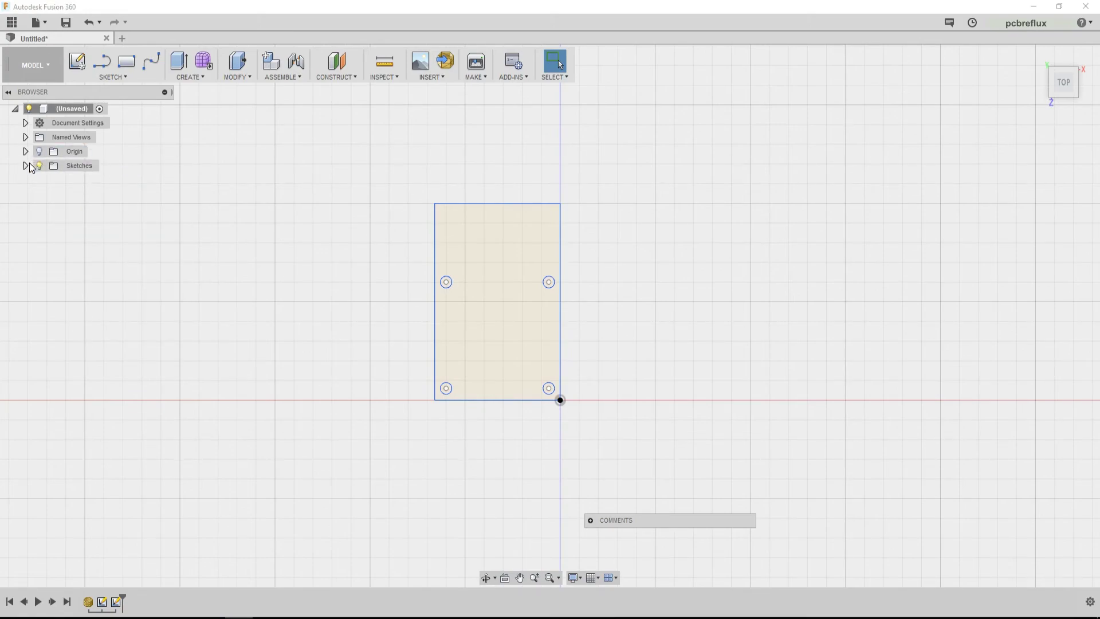
Step: Select the board outline profile and center the sketch in the view
click(517, 297)
scroll(520, 299, down, 1)
scroll(518, 299, up, 3)
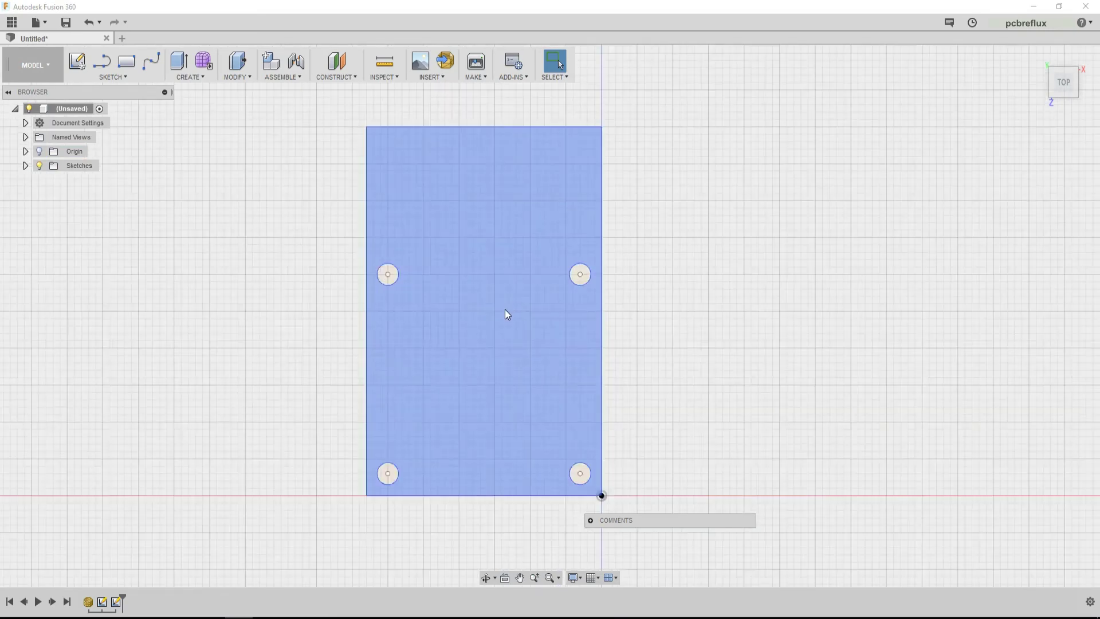
middle_drag(506, 312, 355, 276)
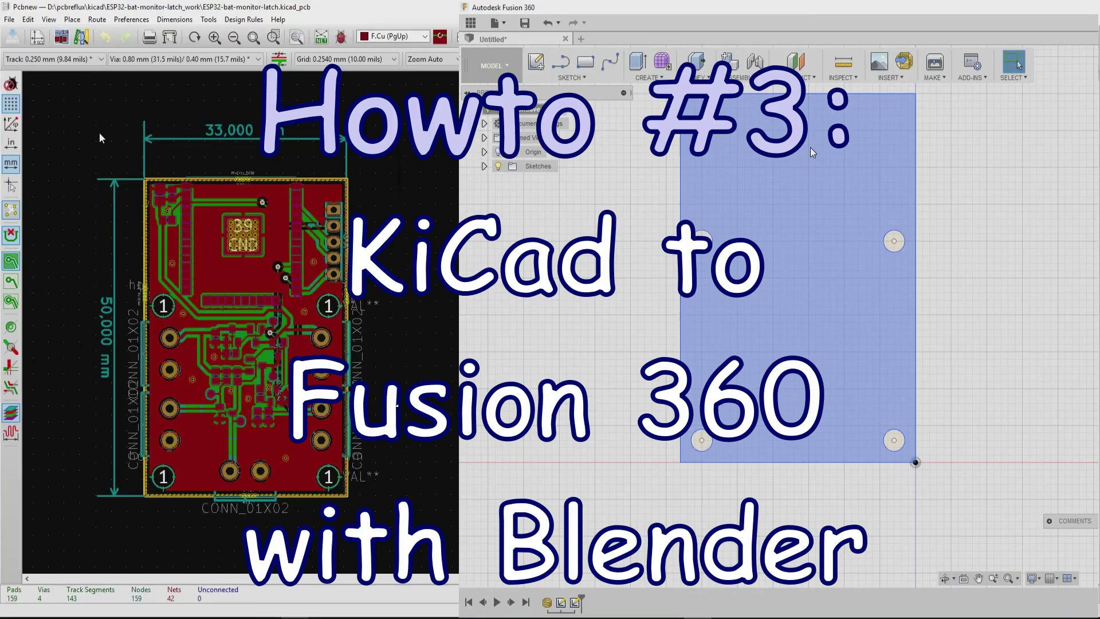